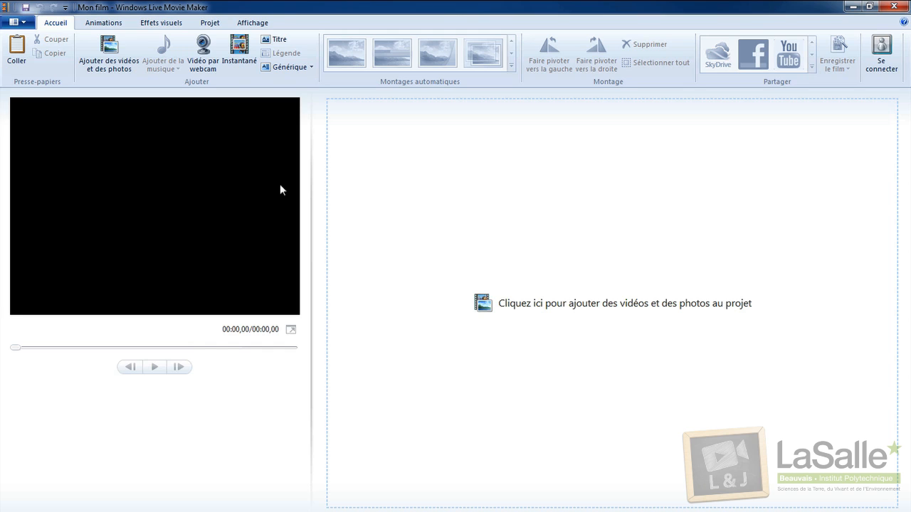
{"action": "left_click", "coordinate": [108, 26]}
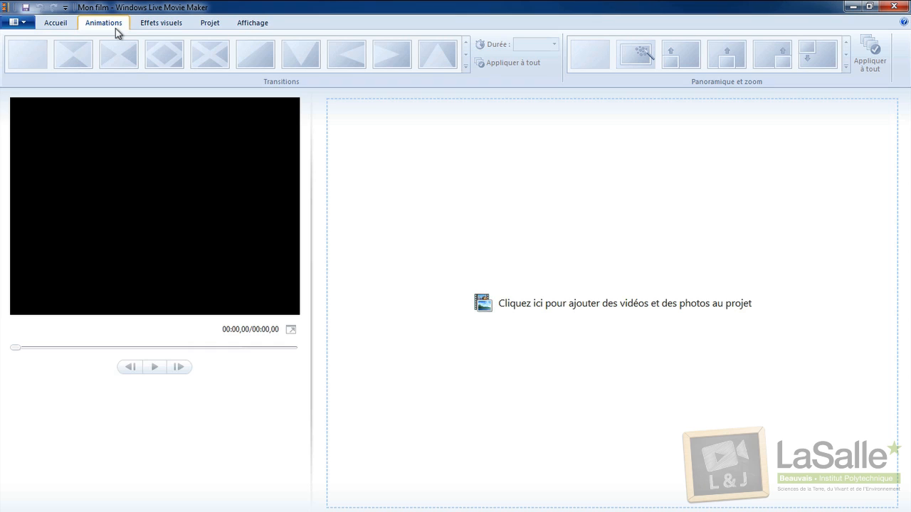
{"action": "left_click", "coordinate": [154, 28]}
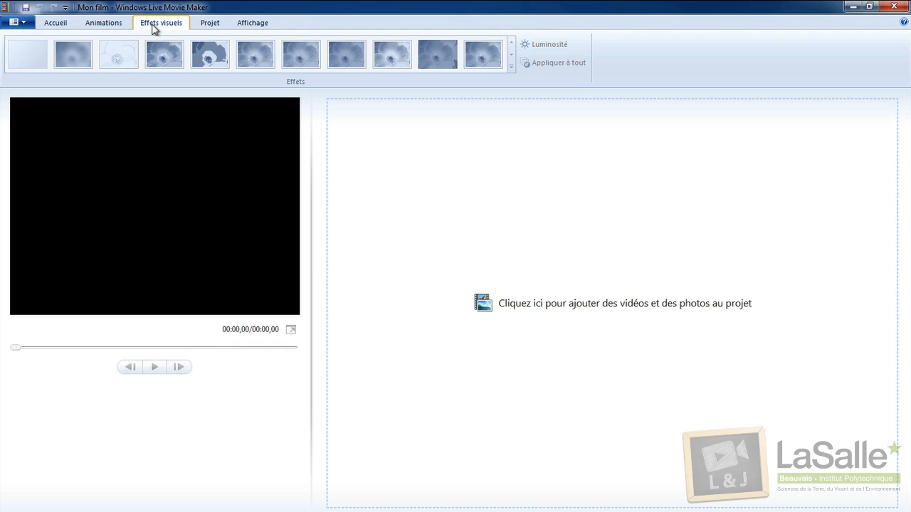
- Compare the standard (4:3) and widescreen (16:9) proportions for the project and set it to Grand écran (16:9)
{"action": "left_click", "coordinate": [201, 24]}
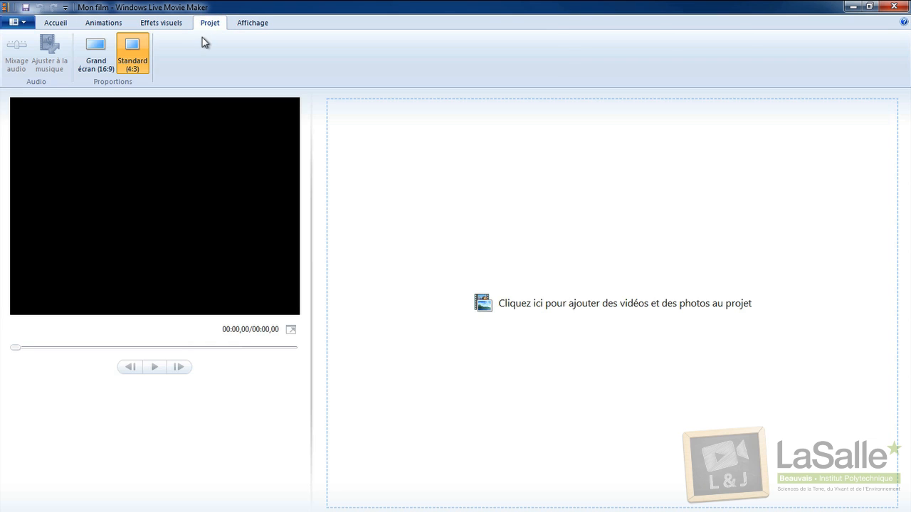
{"action": "left_click", "coordinate": [82, 65]}
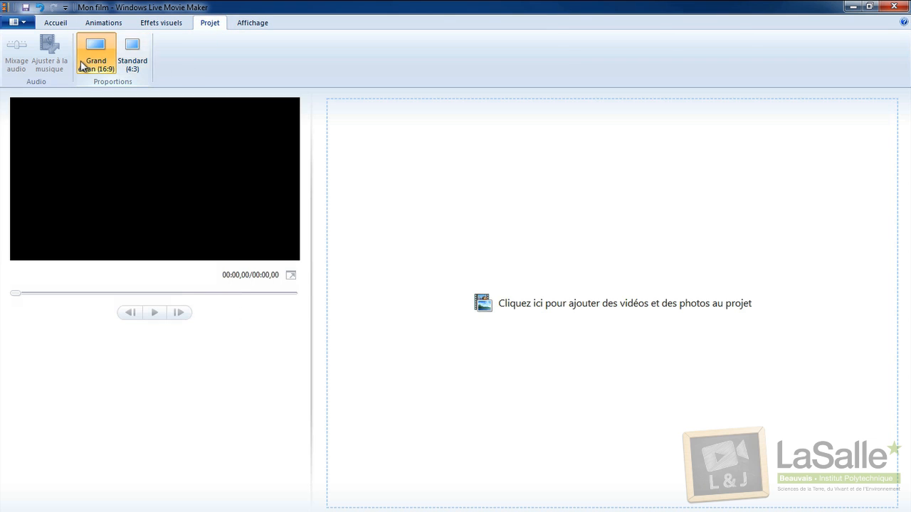
{"action": "left_click", "coordinate": [132, 61]}
{"action": "left_click", "coordinate": [92, 62]}
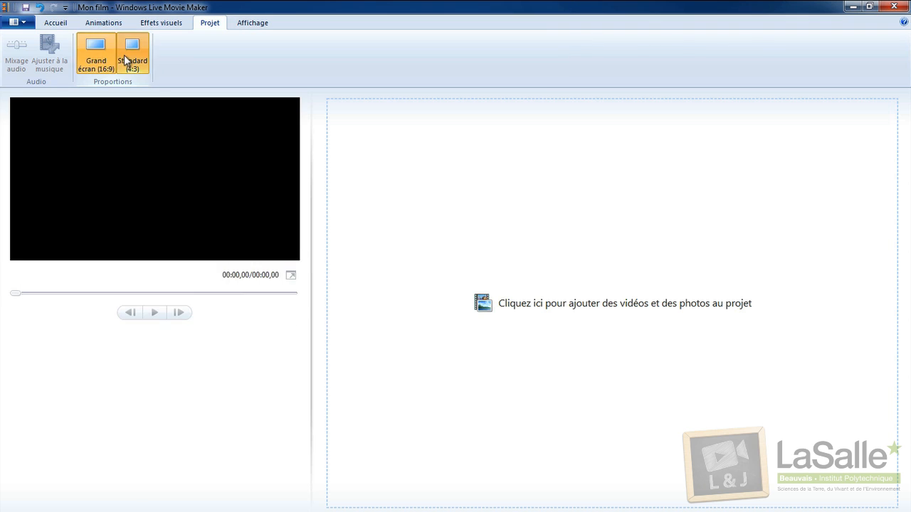
{"action": "left_click", "coordinate": [128, 61]}
{"action": "left_click", "coordinate": [98, 57]}
{"action": "left_click", "coordinate": [129, 57]}
{"action": "left_click", "coordinate": [91, 60]}
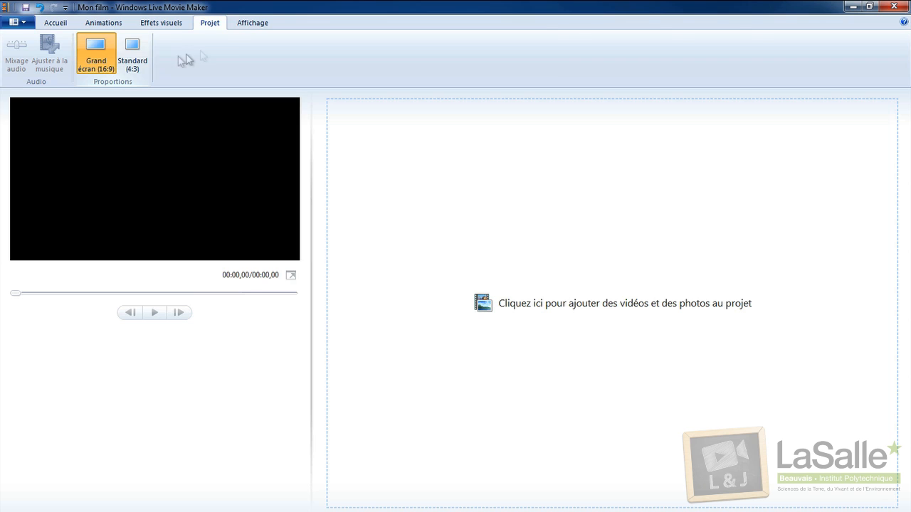
{"action": "left_click", "coordinate": [250, 25]}
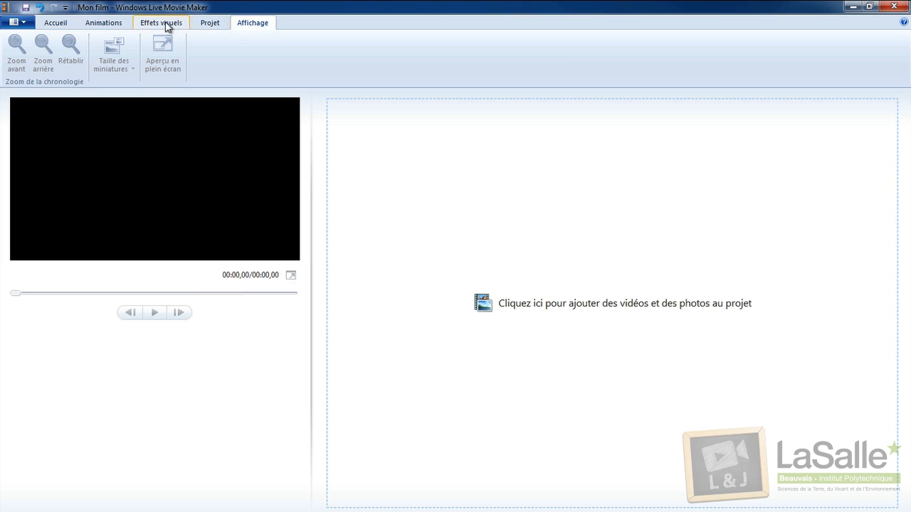
- Add the video action.mp4 and the image affiche.png from the Desktop to the project
{"action": "left_click", "coordinate": [52, 27]}
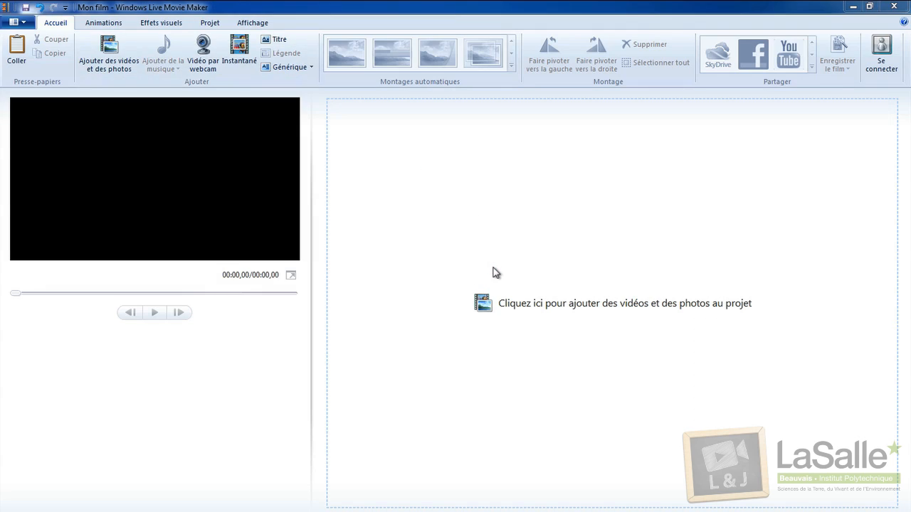
{"action": "left_click", "coordinate": [494, 271]}
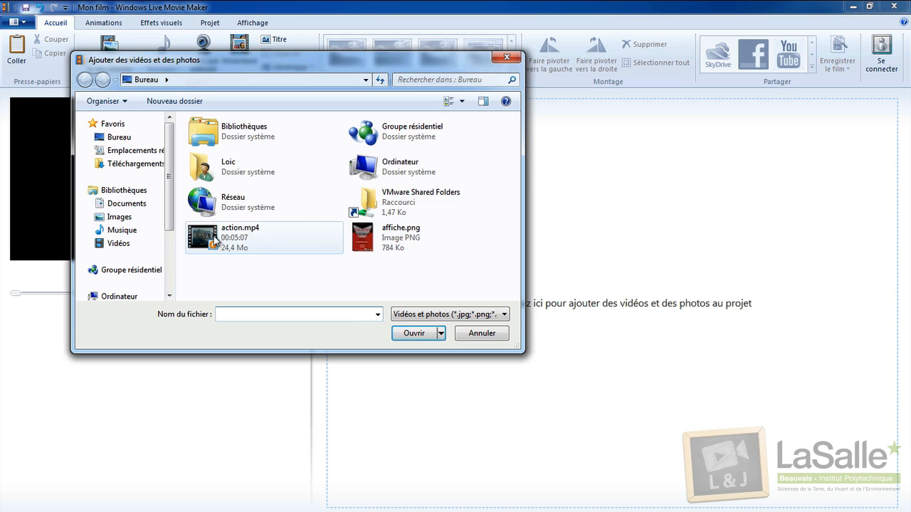
{"action": "left_click", "coordinate": [215, 240]}
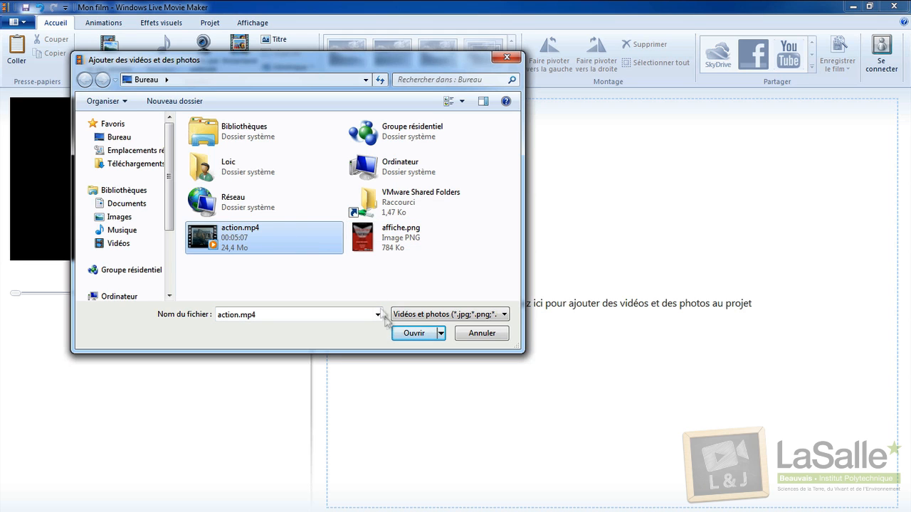
{"action": "left_click", "coordinate": [402, 315]}
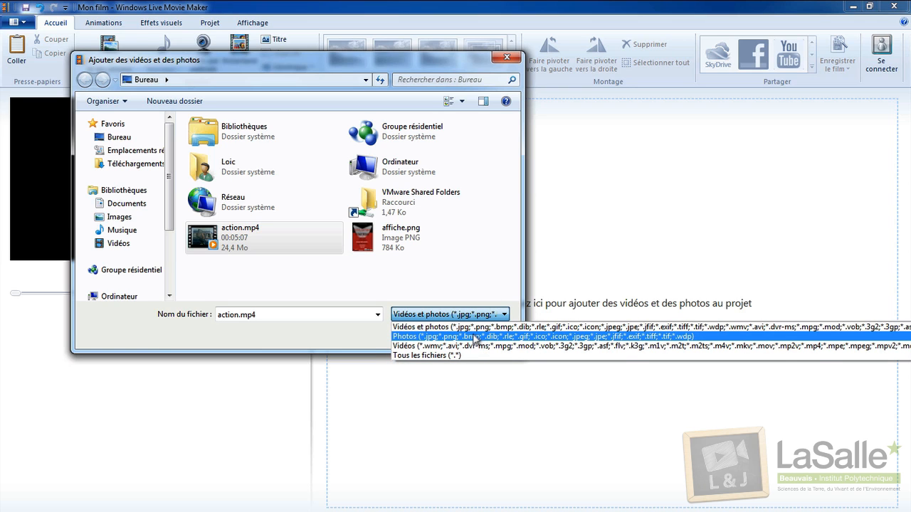
{"action": "left_click", "coordinate": [352, 276]}
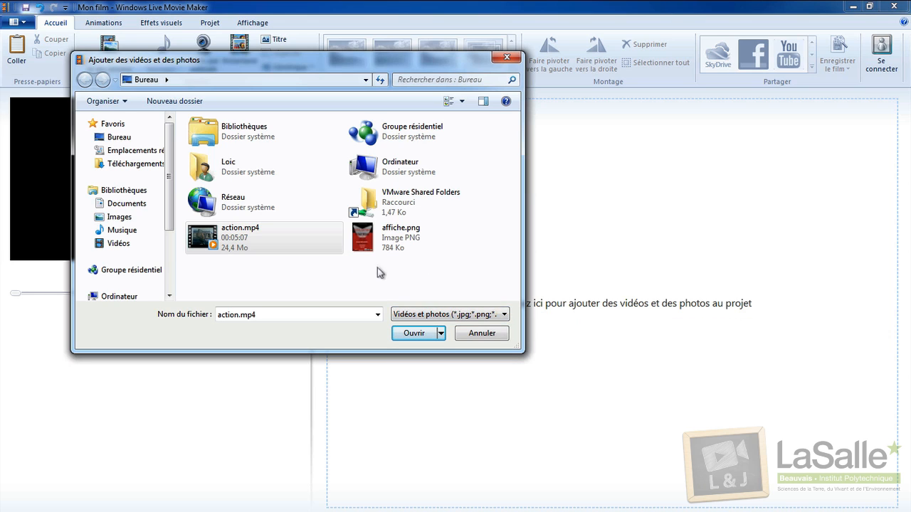
{"action": "left_click", "coordinate": [383, 246], "text": "ctrl"}
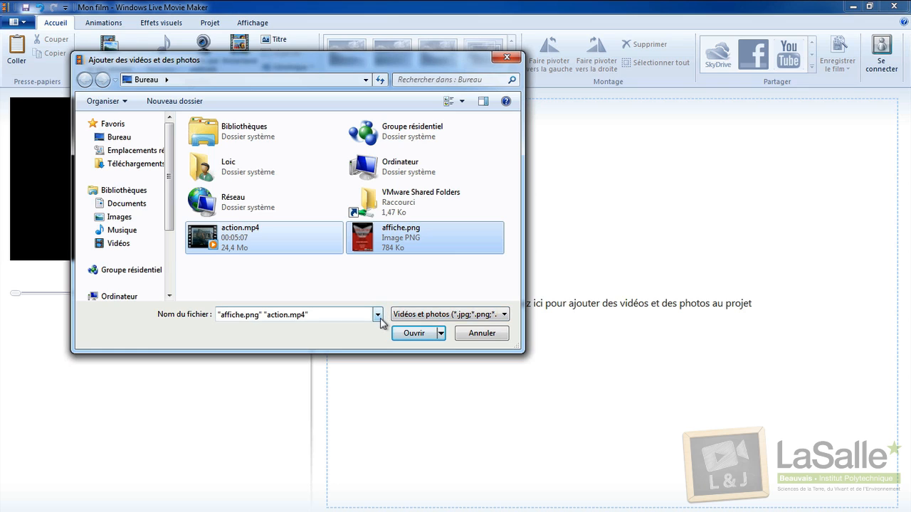
{"action": "left_click", "coordinate": [415, 335]}
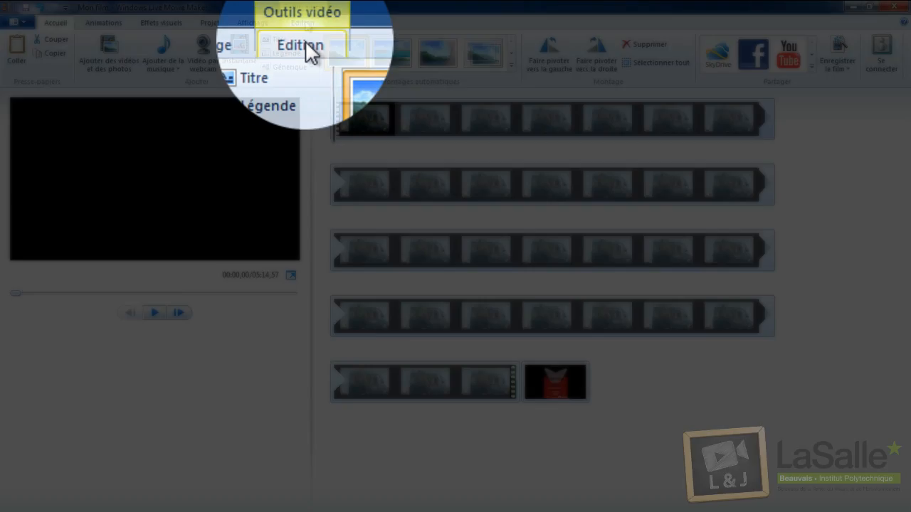
- Play the start of the video, position the playhead at about 3.93 s and split the clip there
{"action": "left_click", "coordinate": [303, 22]}
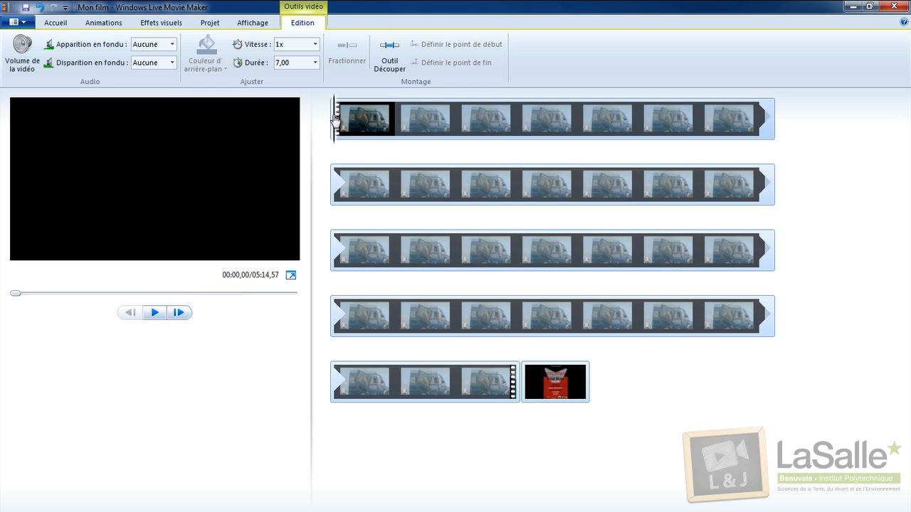
{"action": "key", "text": "space"}
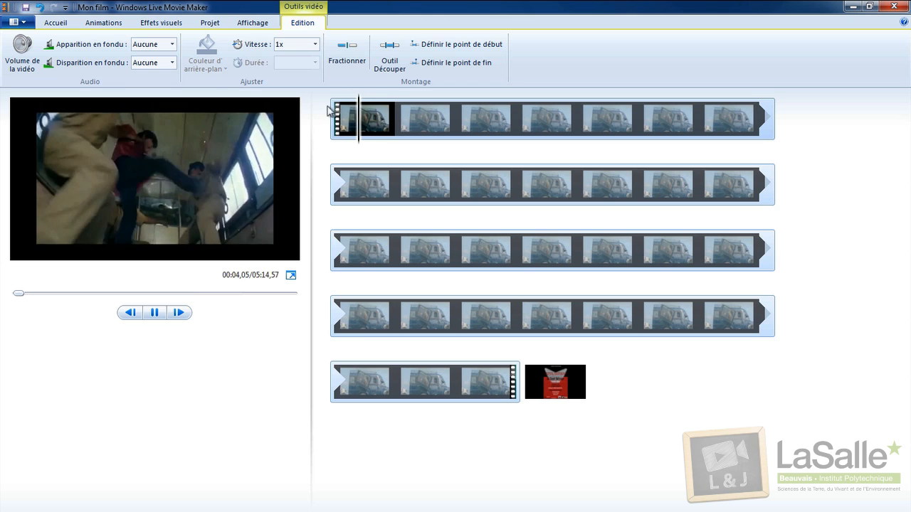
{"action": "key", "text": "space"}
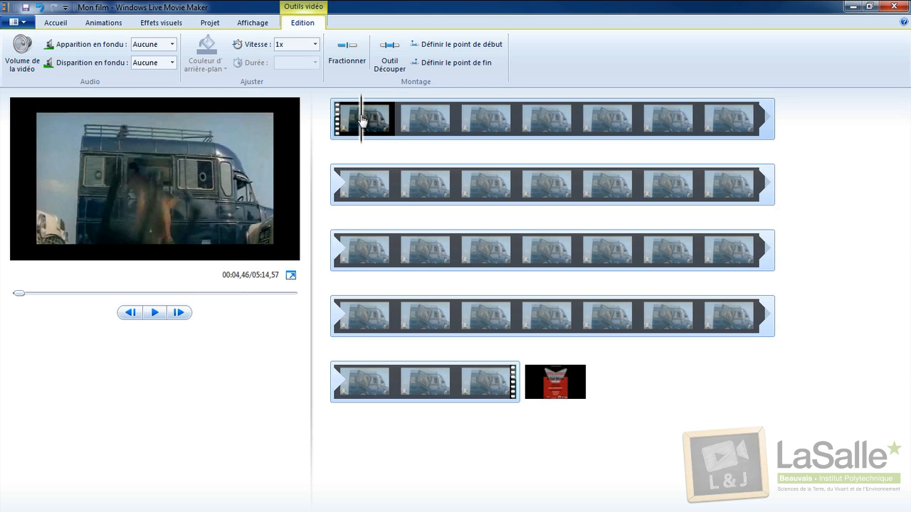
{"action": "left_click_drag", "start_coordinate": [361, 120], "coordinate": [360, 124]}
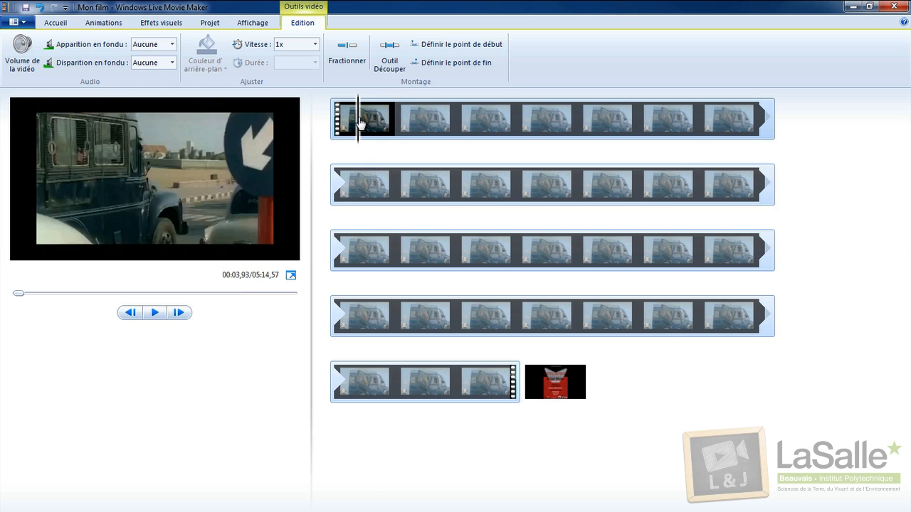
{"action": "left_click", "coordinate": [349, 50]}
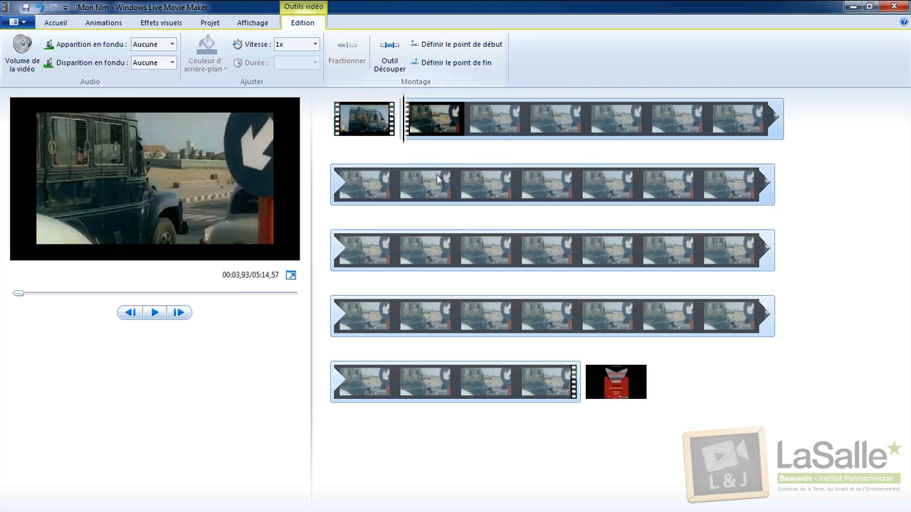
- Trim the second clip: set its start point at about 58.72 s, then its end point at about 30.16 s on the shortened timeline
{"action": "left_click_drag", "start_coordinate": [384, 127], "coordinate": [335, 123]}
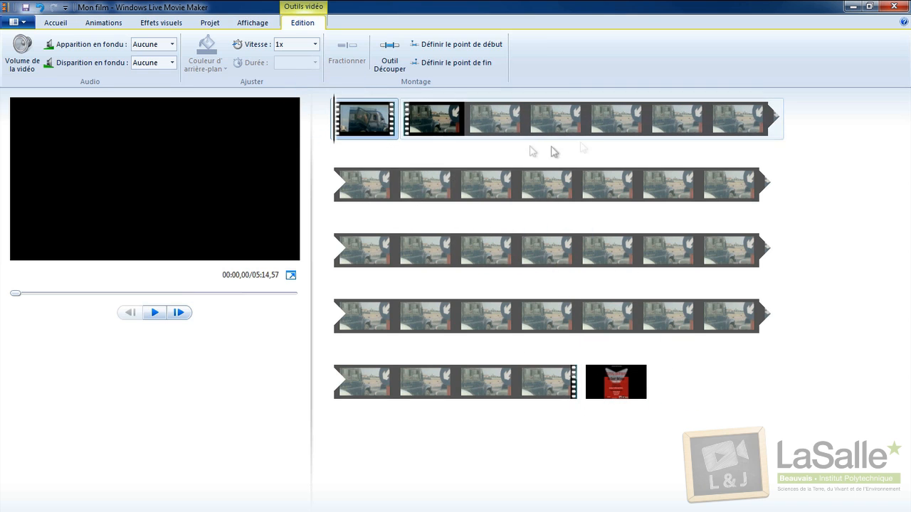
{"action": "left_click", "coordinate": [419, 129]}
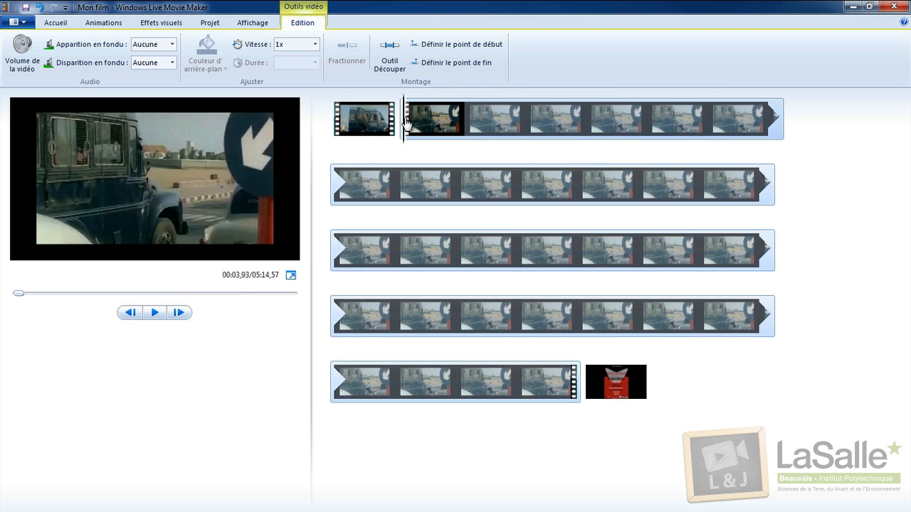
{"action": "left_click_drag", "start_coordinate": [406, 125], "coordinate": [745, 142]}
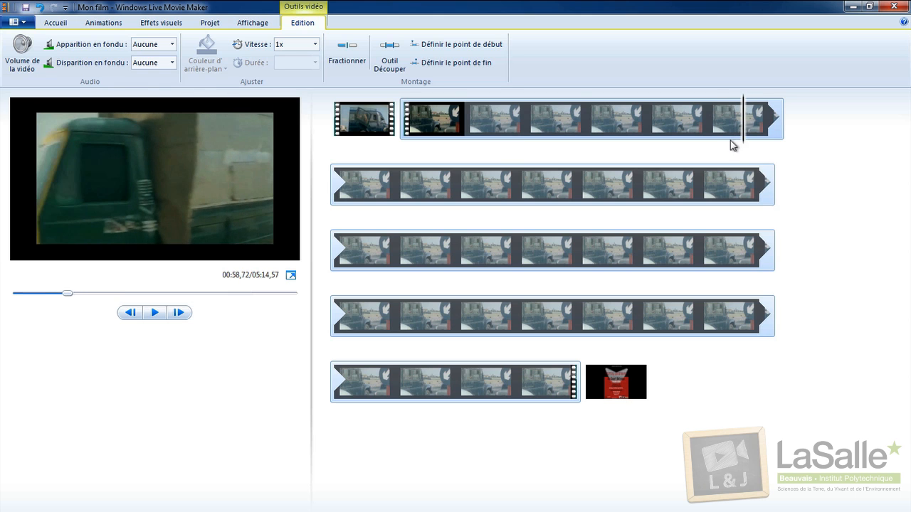
{"action": "left_click", "coordinate": [450, 46]}
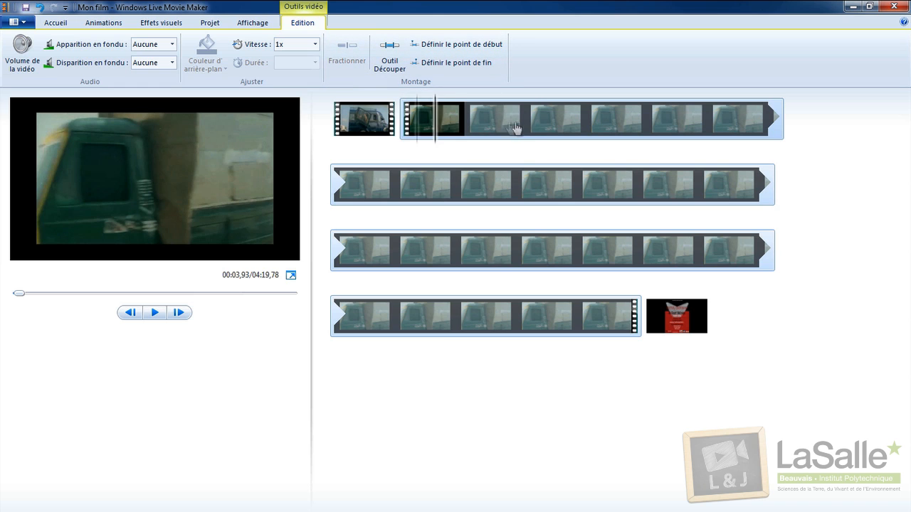
{"action": "left_click_drag", "start_coordinate": [515, 128], "coordinate": [563, 128]}
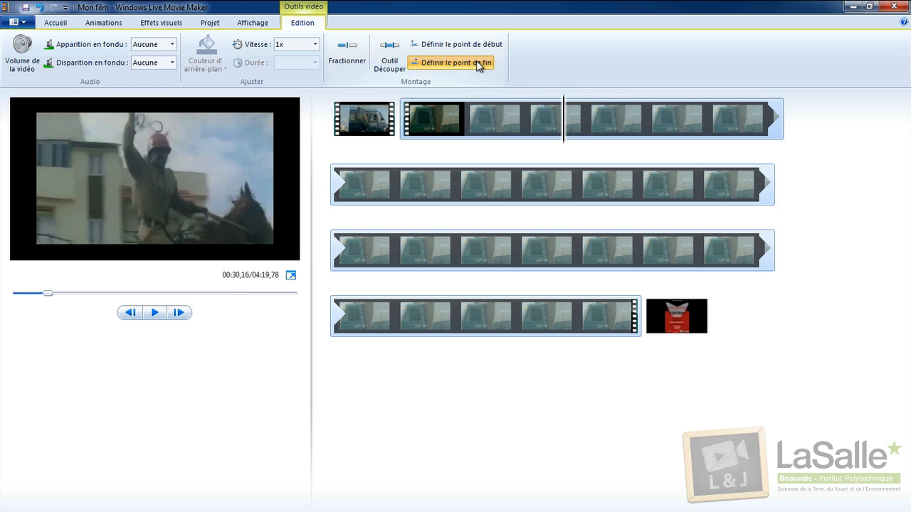
{"action": "left_click", "coordinate": [479, 64]}
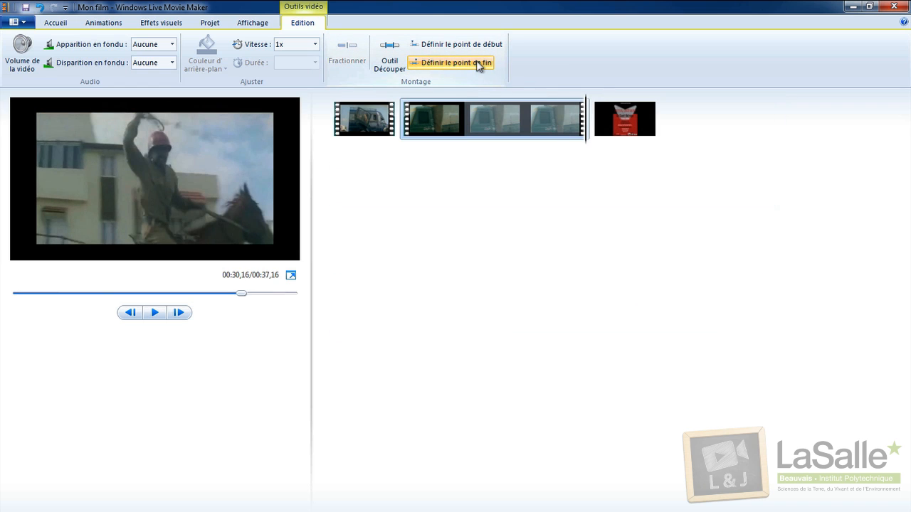
- Select the first short clip and set its video volume to the maximum
{"action": "mouse_move", "coordinate": [476, 97]}
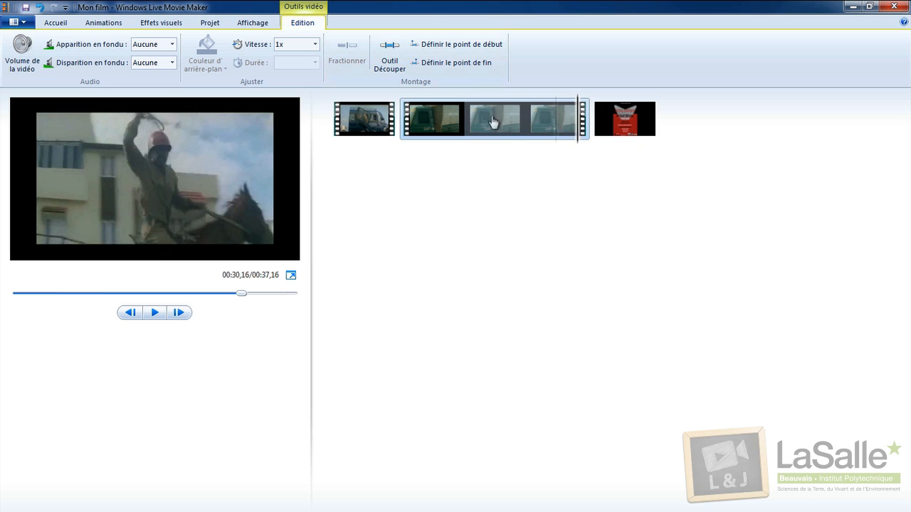
{"action": "left_click", "coordinate": [463, 121]}
{"action": "left_click", "coordinate": [363, 123]}
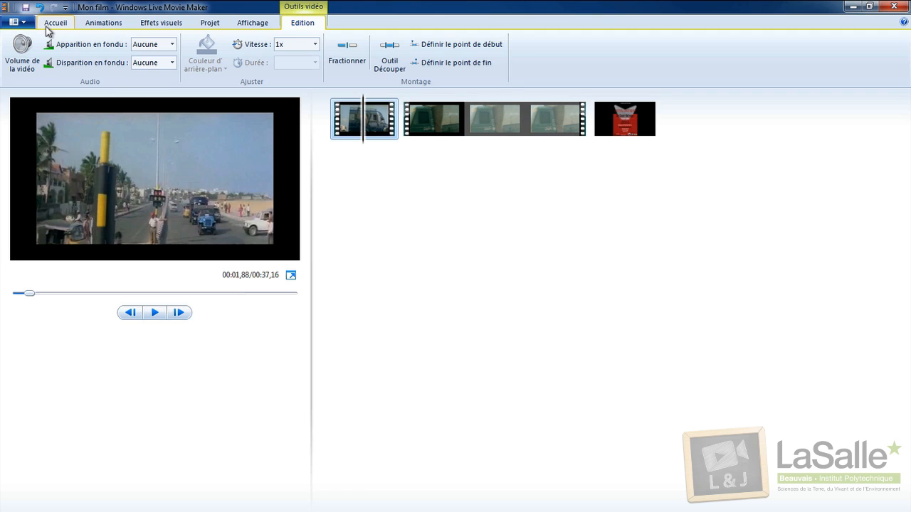
{"action": "left_click", "coordinate": [20, 51]}
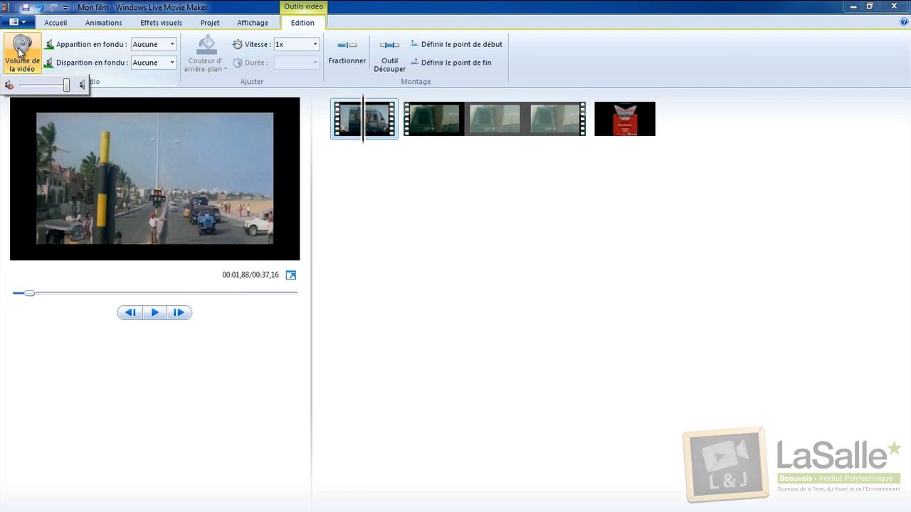
{"action": "left_click_drag", "start_coordinate": [66, 85], "coordinate": [90, 83]}
{"action": "left_click", "coordinate": [424, 189]}
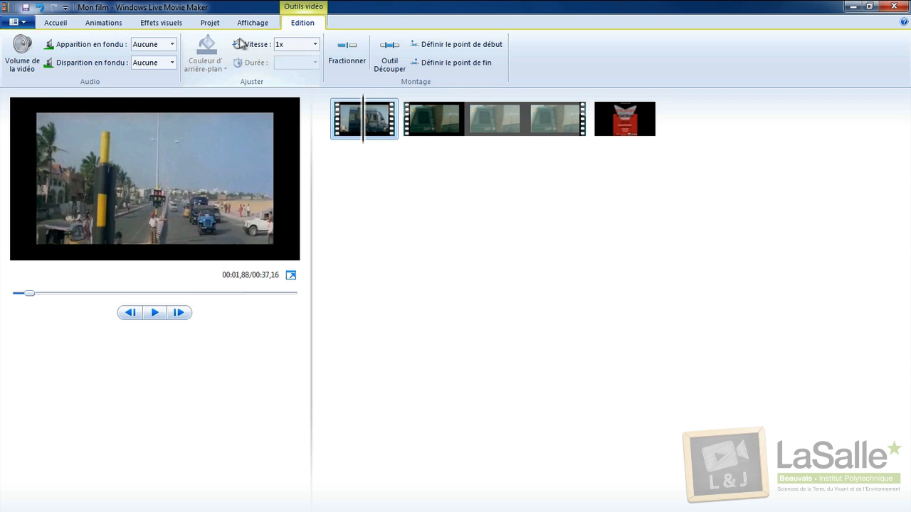
- Add a title before the first clip and replace its default text with "Action Movie"
{"action": "left_click", "coordinate": [72, 23]}
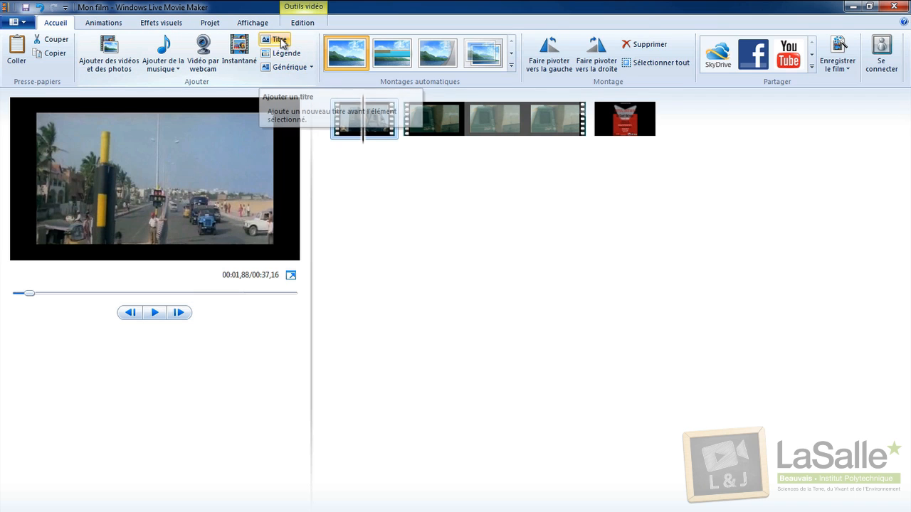
{"action": "left_click", "coordinate": [283, 43]}
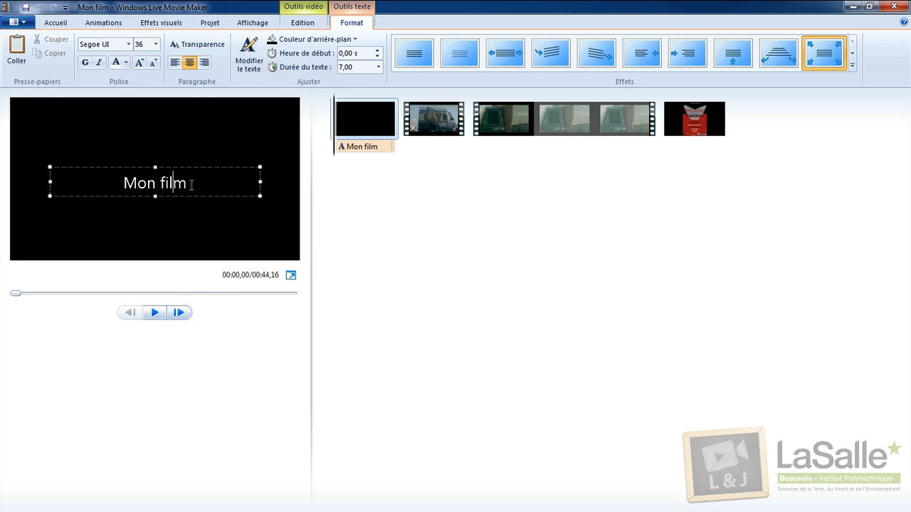
{"action": "left_click_drag", "start_coordinate": [191, 186], "coordinate": [125, 189]}
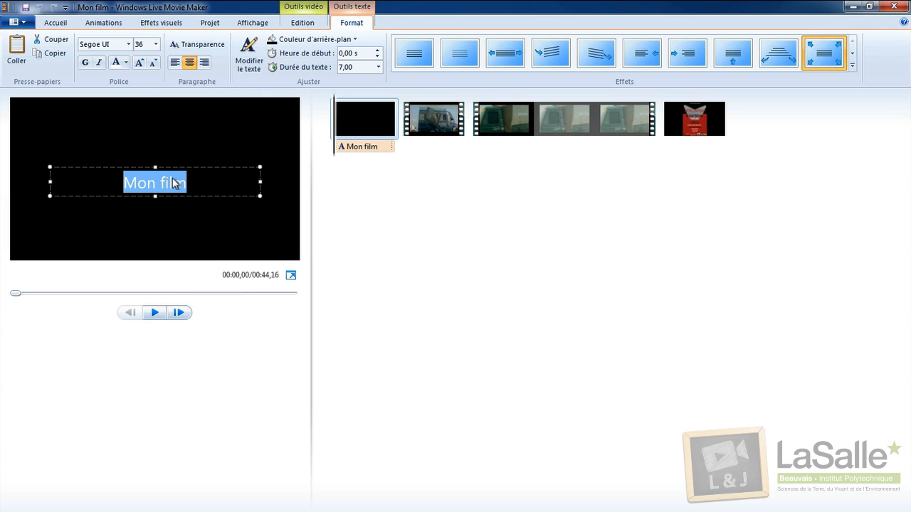
{"action": "type", "text": "M"}
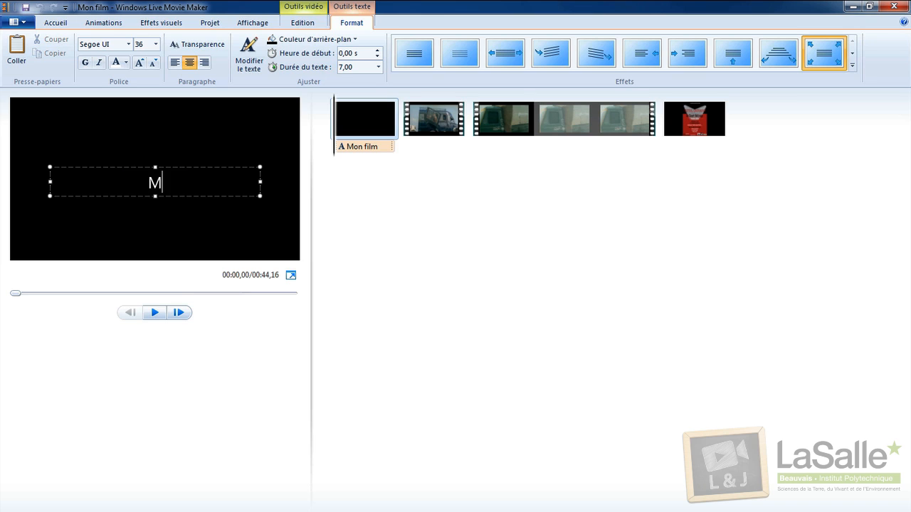
{"action": "type", "text": "oction Movie"}
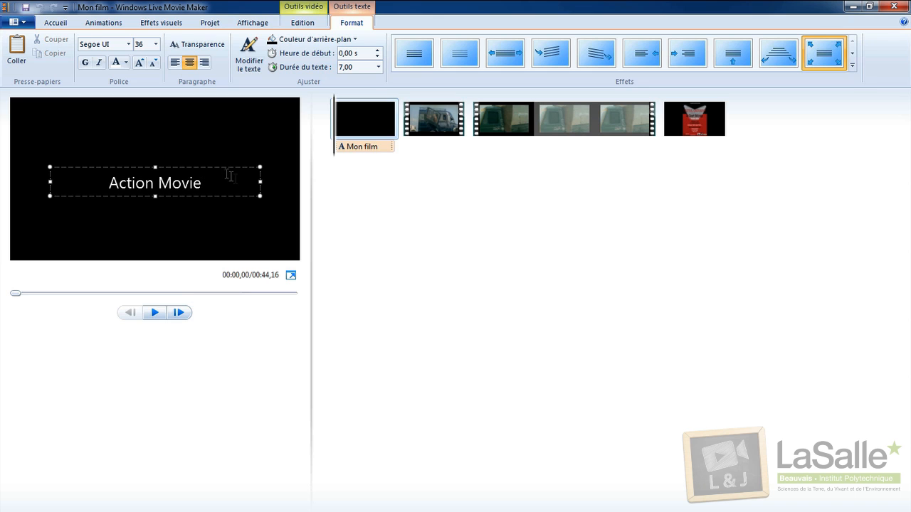
{"action": "left_click", "coordinate": [326, 184]}
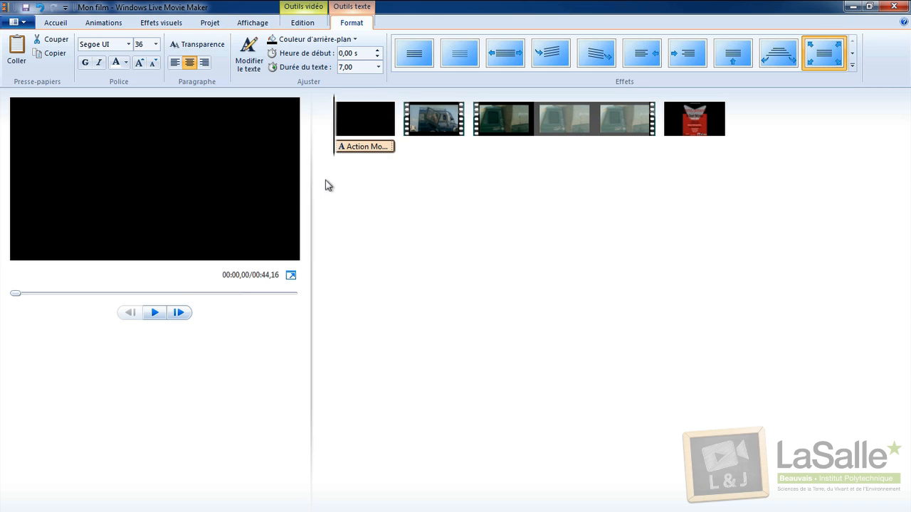
- Make the "Action Movie" title text bold and set its font size to 28
{"action": "left_click", "coordinate": [245, 61]}
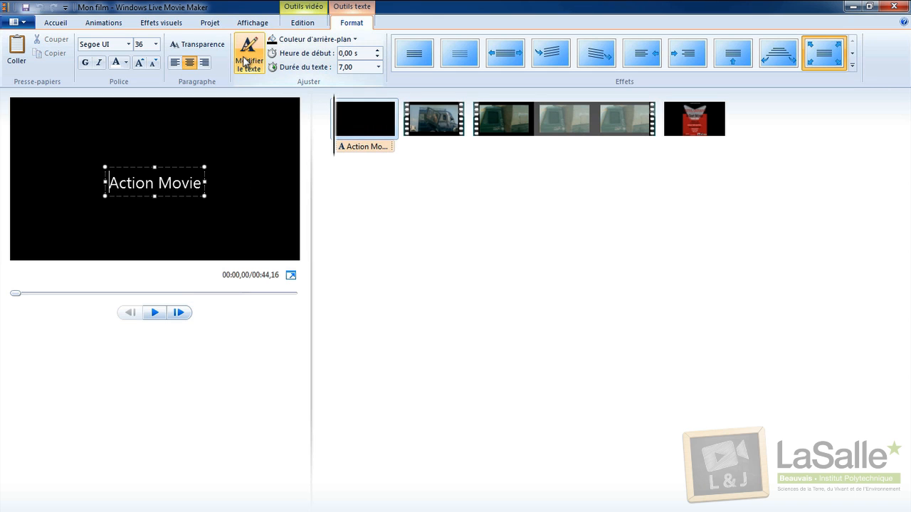
{"action": "left_click", "coordinate": [362, 127]}
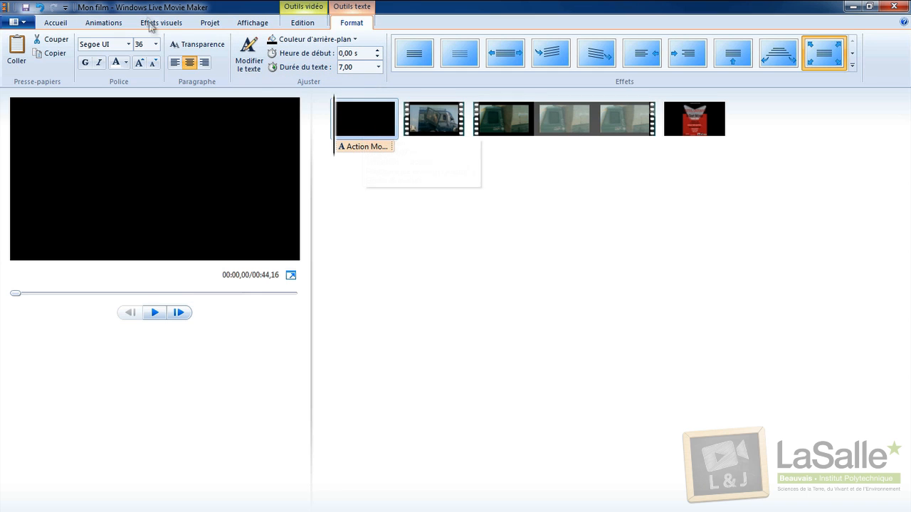
{"action": "left_click", "coordinate": [357, 123]}
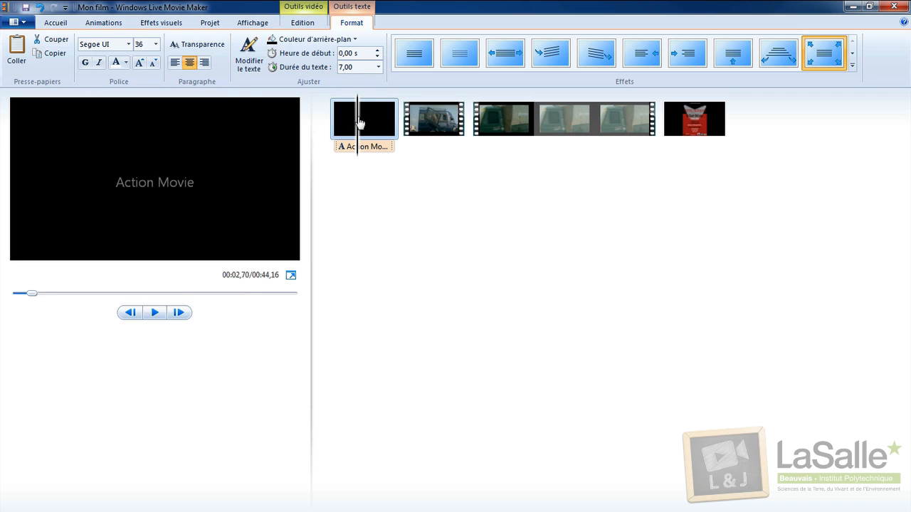
{"action": "left_click", "coordinate": [86, 63]}
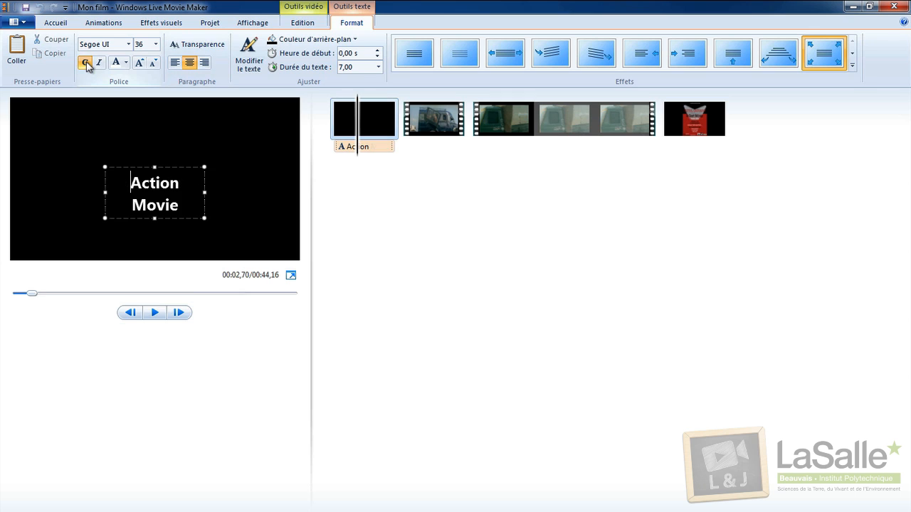
{"action": "left_click", "coordinate": [140, 62]}
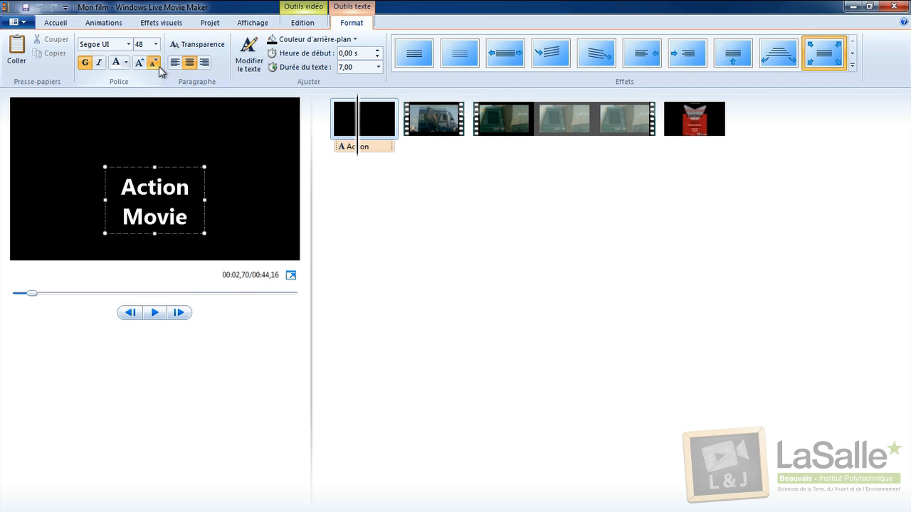
{"action": "left_click", "coordinate": [153, 63]}
{"action": "left_click", "coordinate": [153, 63]}
{"action": "left_click", "coordinate": [372, 150]}
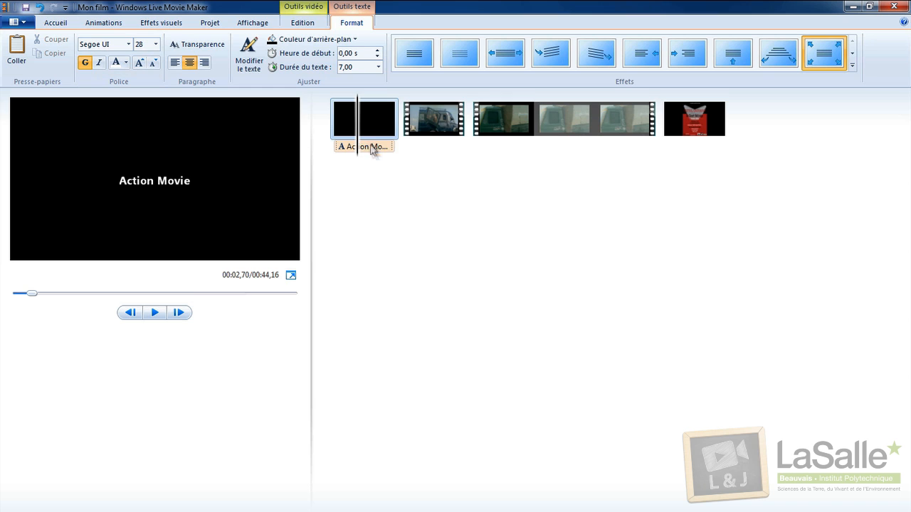
- Apply the first Cinématique effect to the title text and play the film from the start to about 8.98 s
{"action": "left_click", "coordinate": [852, 65]}
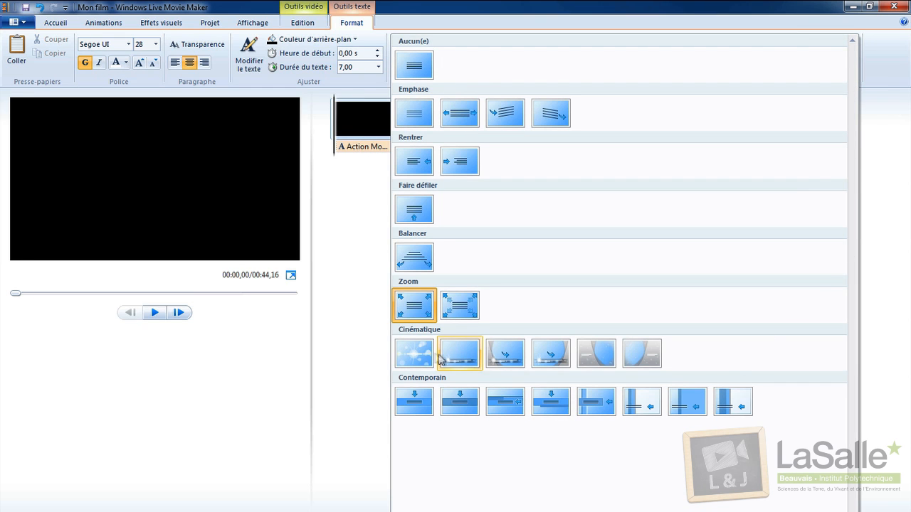
{"action": "left_click", "coordinate": [415, 359]}
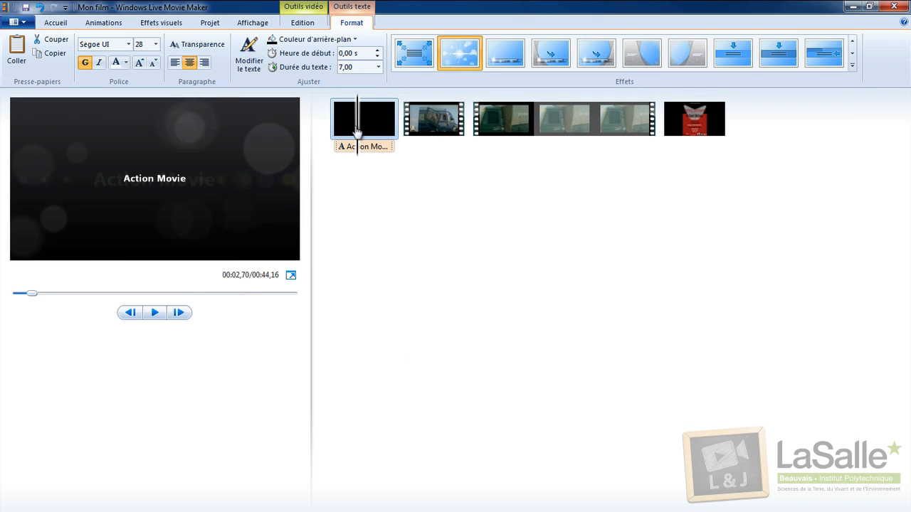
{"action": "left_click_drag", "start_coordinate": [357, 133], "coordinate": [320, 121]}
{"action": "key", "text": "space"}
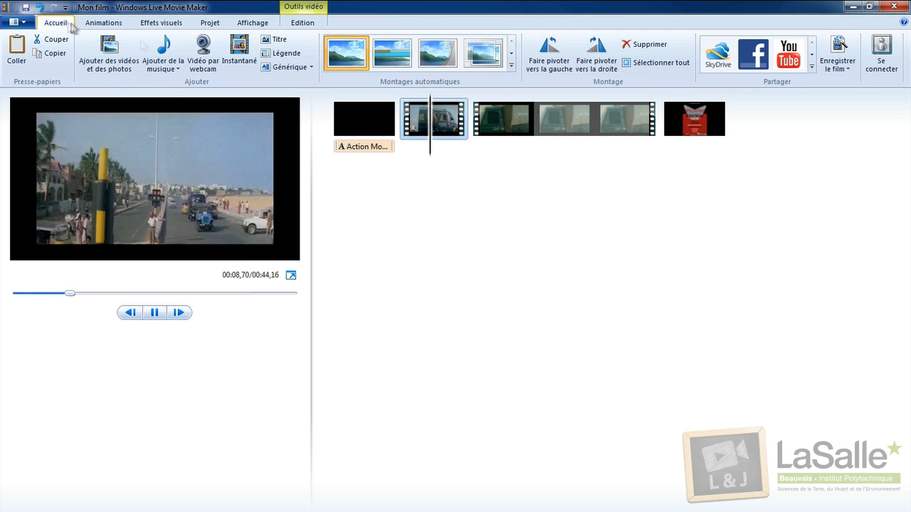
{"action": "key", "text": "space"}
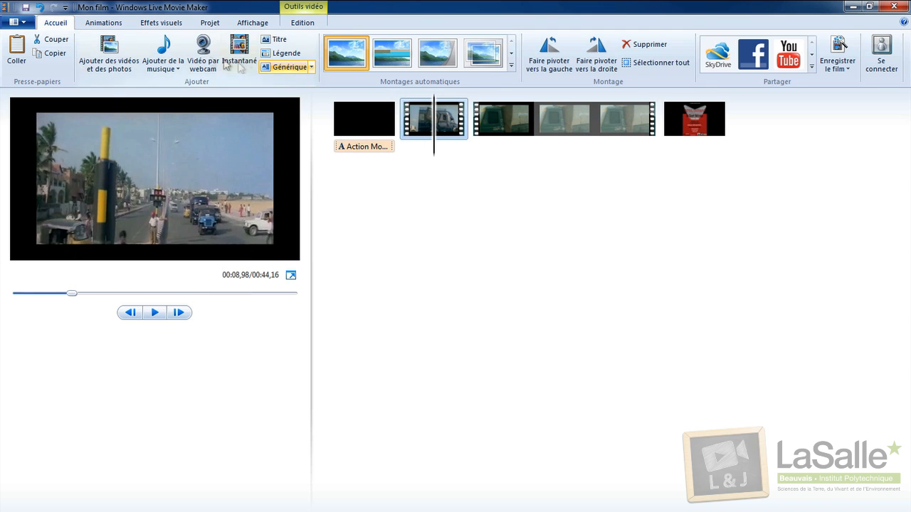
- Add a caption to the first video clip and move it to start at about 7.16 s
{"action": "left_click", "coordinate": [286, 54]}
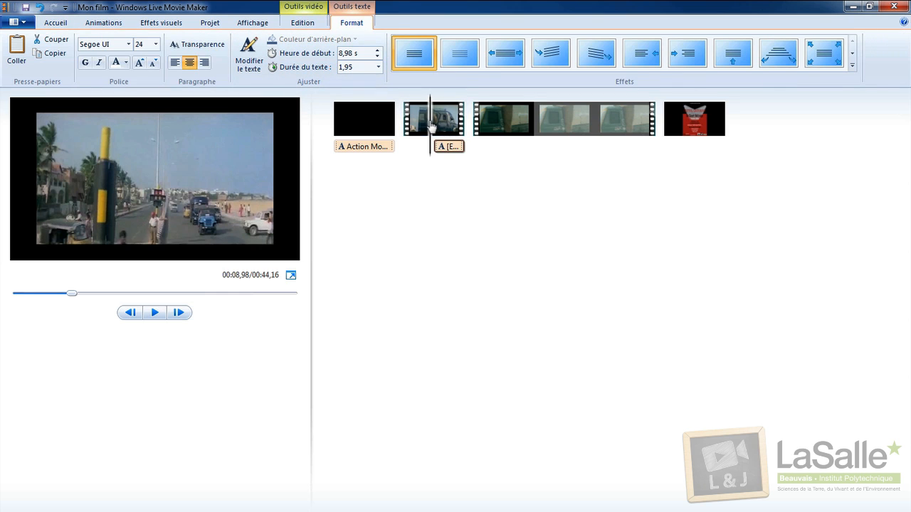
{"action": "left_click_drag", "start_coordinate": [443, 147], "coordinate": [412, 151]}
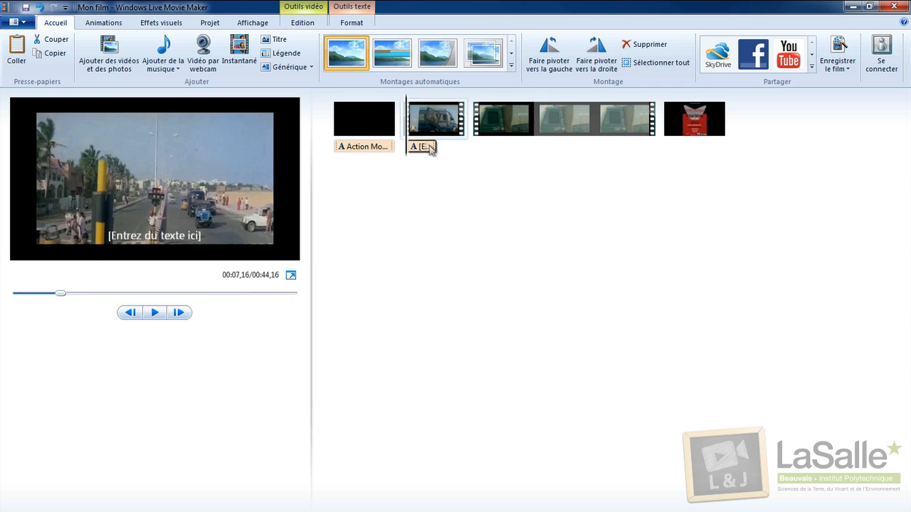
{"action": "left_click", "coordinate": [416, 131]}
{"action": "left_click", "coordinate": [417, 129]}
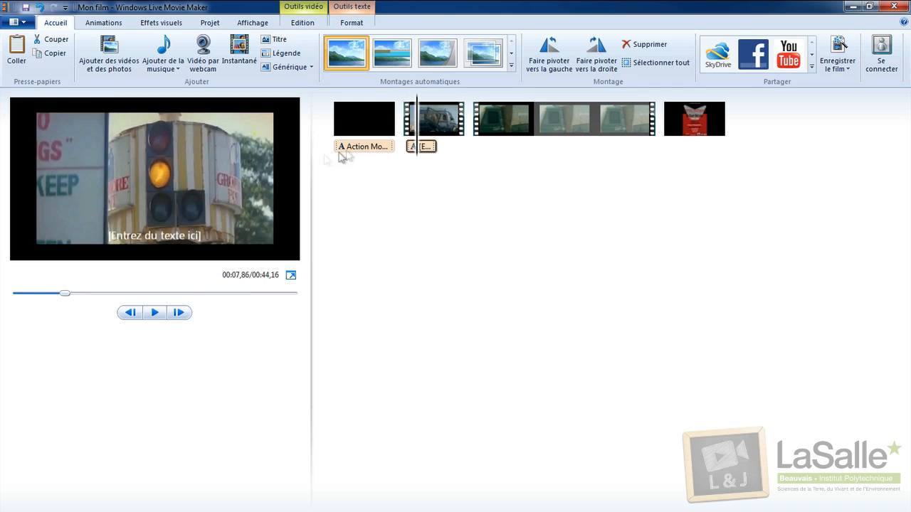
{"action": "left_click", "coordinate": [413, 125]}
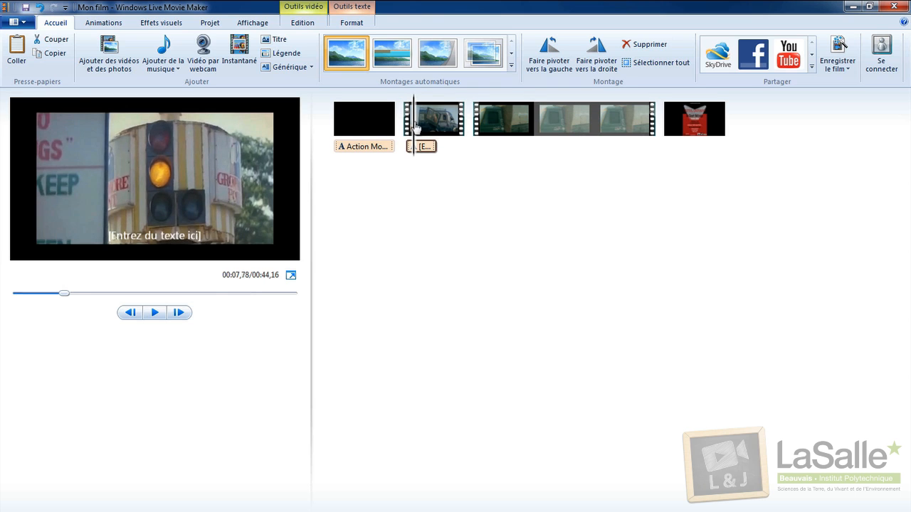
- Replace the caption's placeholder text with "Je n'ai pas dormi depuis 3 mois"
{"action": "left_click", "coordinate": [351, 22]}
{"action": "left_click", "coordinate": [247, 57]}
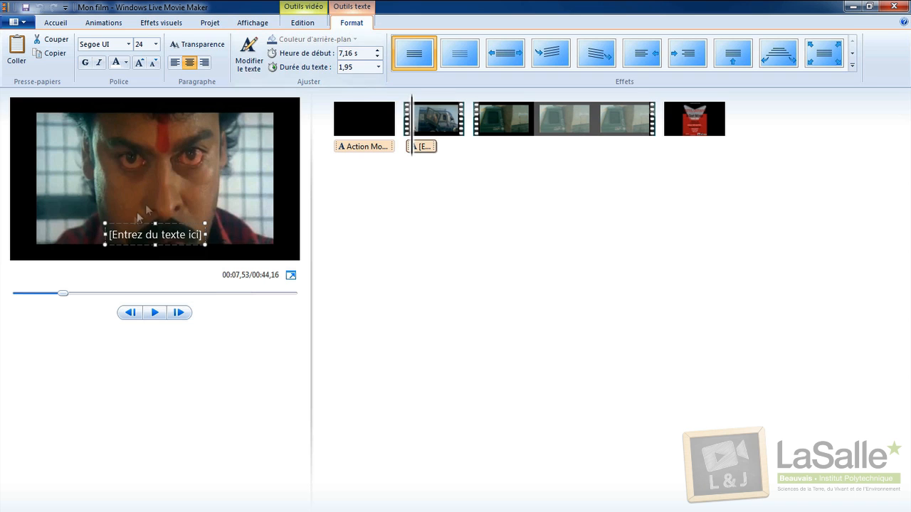
{"action": "left_click", "coordinate": [111, 238]}
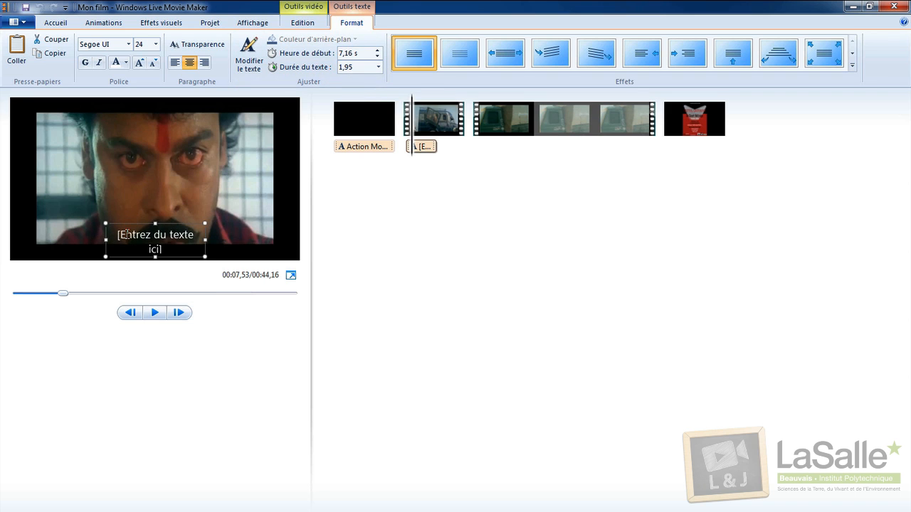
{"action": "key", "text": "super"}
{"action": "key", "text": "Escape"}
{"action": "key", "text": "ctrl+a"}
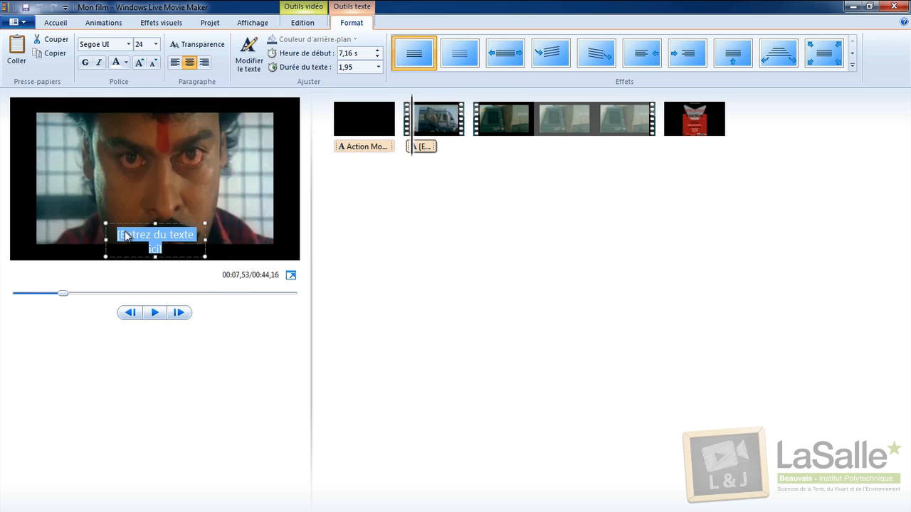
{"action": "type", "text": "Je n'ai pas"}
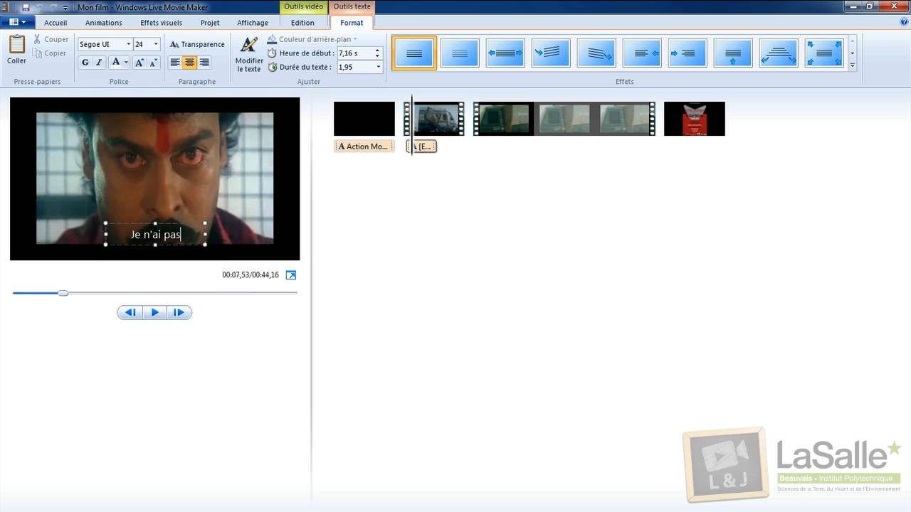
{"action": "type", "text": " dorm"}
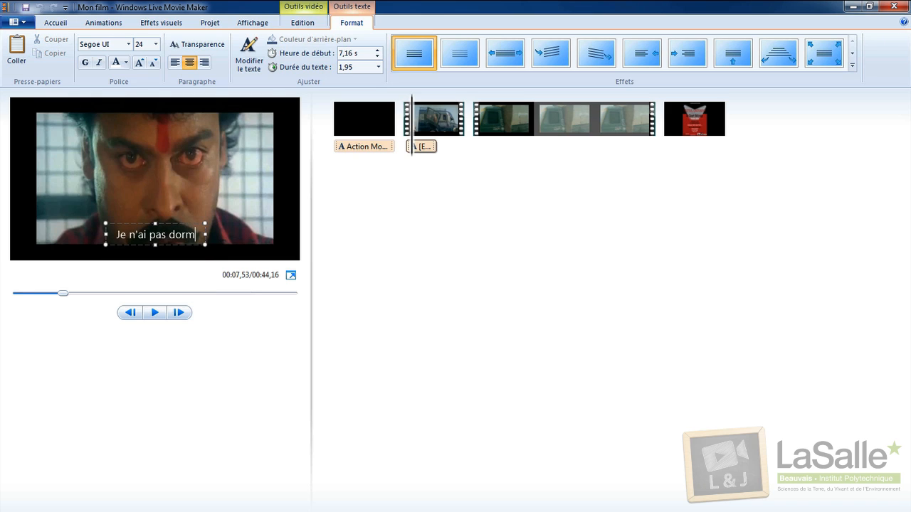
{"action": "type", "text": "i depuis 3 mois"}
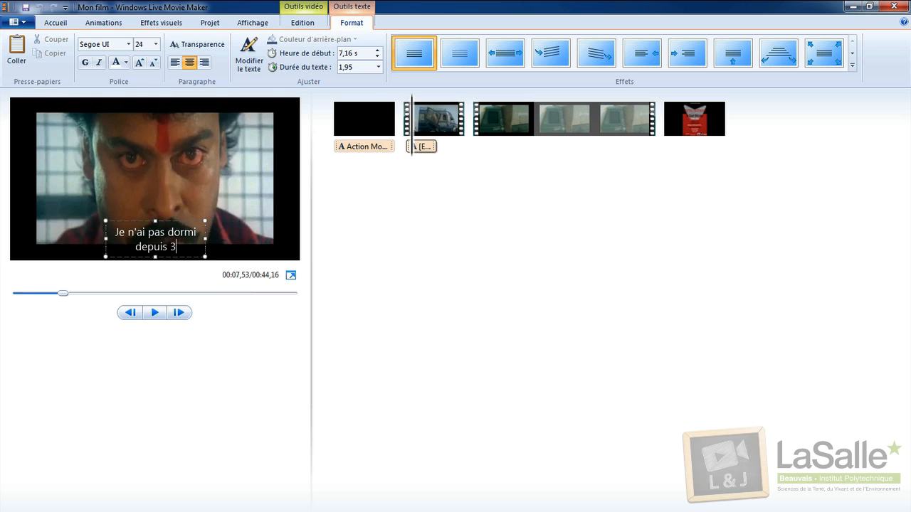
{"action": "left_click", "coordinate": [583, 254]}
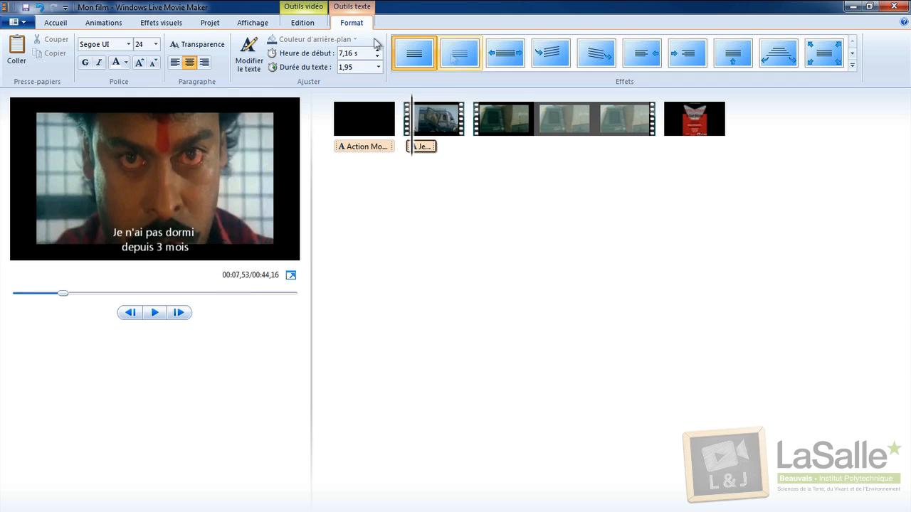
- Add Kalimba.mp3 from the music samples folder as the film's background music
{"action": "left_click", "coordinate": [70, 23]}
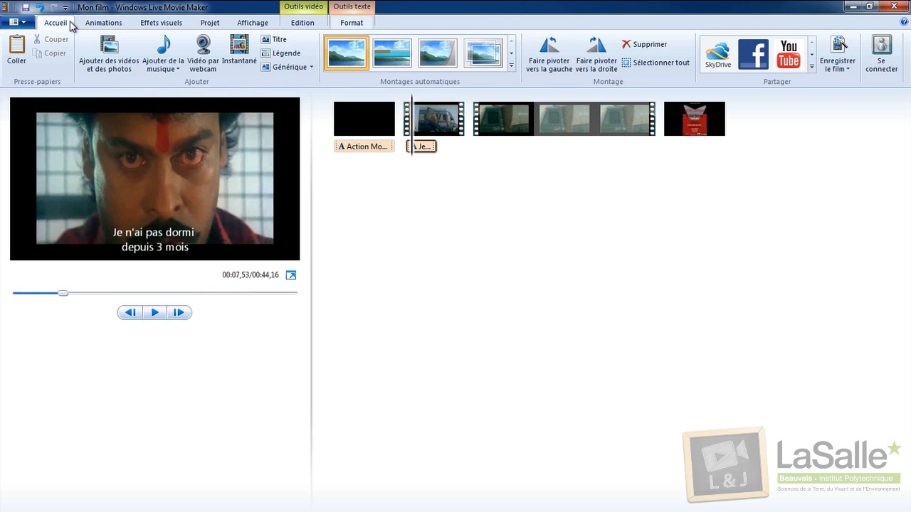
{"action": "left_click", "coordinate": [165, 52]}
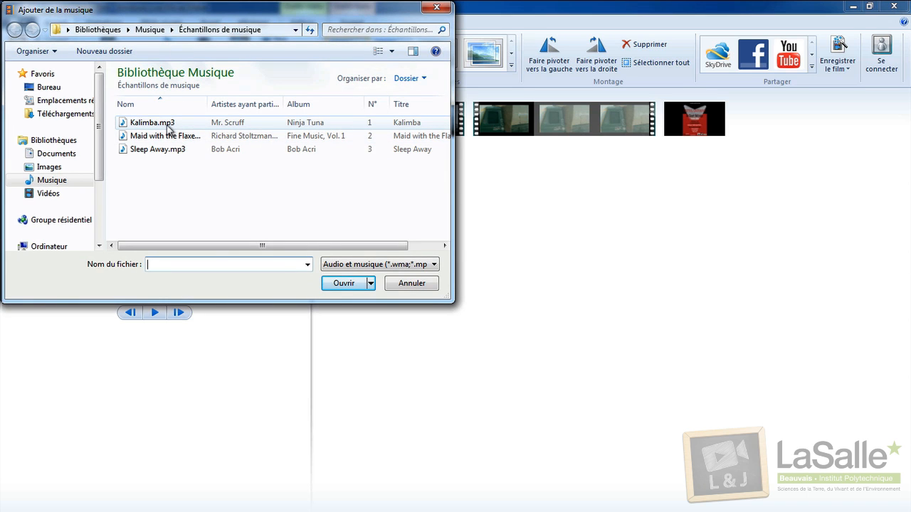
{"action": "left_click", "coordinate": [169, 125]}
{"action": "left_click", "coordinate": [344, 284]}
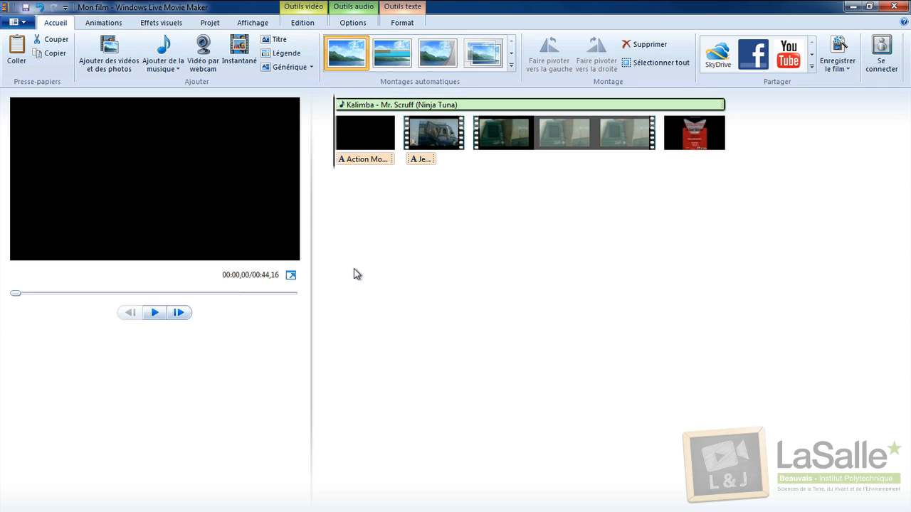
- Play the title and part of the first video clip to check them with the music
{"action": "key", "text": "space"}
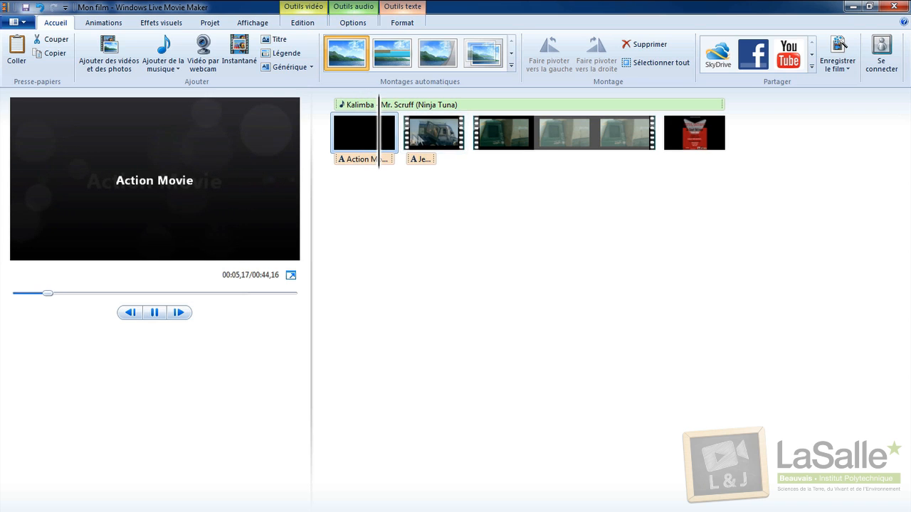
{"action": "key", "text": "space"}
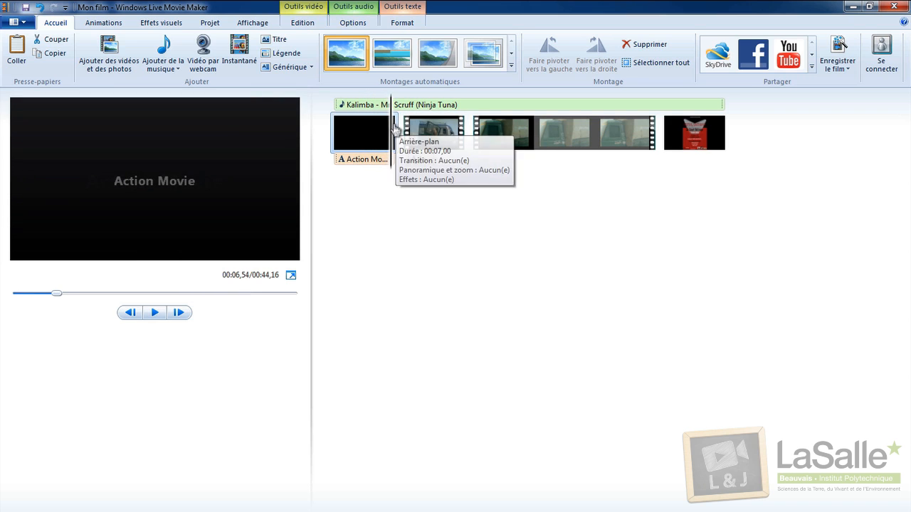
{"action": "left_click", "coordinate": [438, 130]}
{"action": "key", "text": "space"}
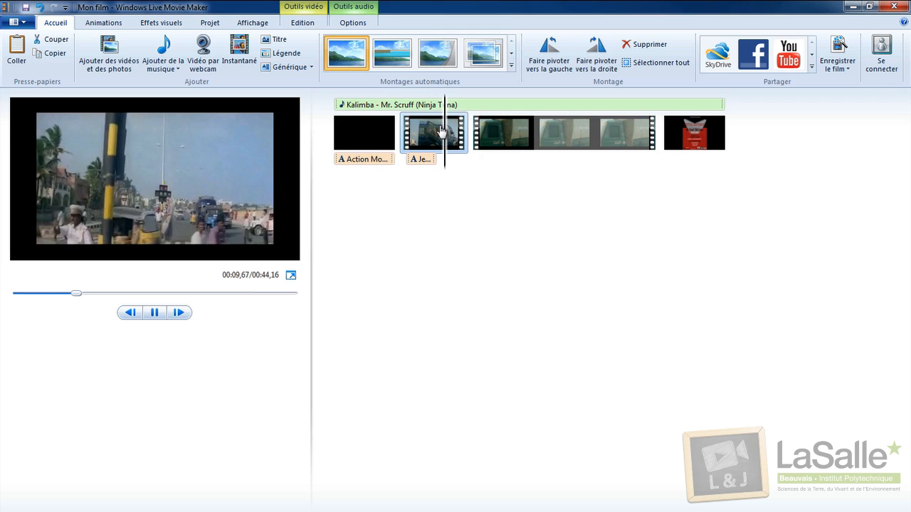
- Select the Kalimba music track and open its volume control
{"action": "key", "text": "ctrl+a"}
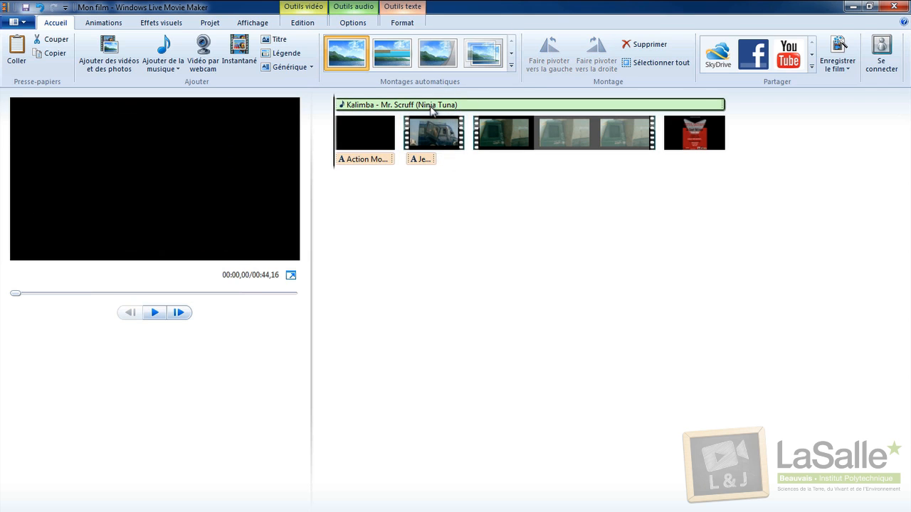
{"action": "left_click", "coordinate": [353, 23]}
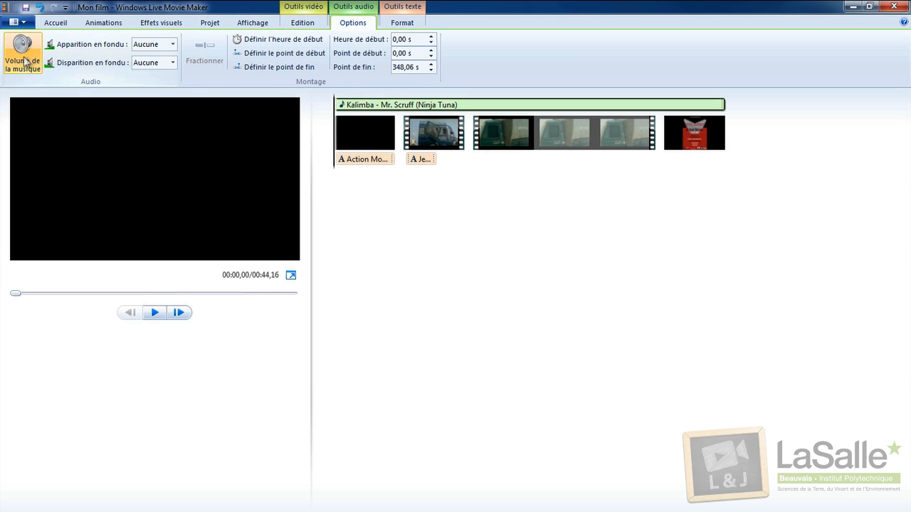
{"action": "left_click", "coordinate": [25, 60]}
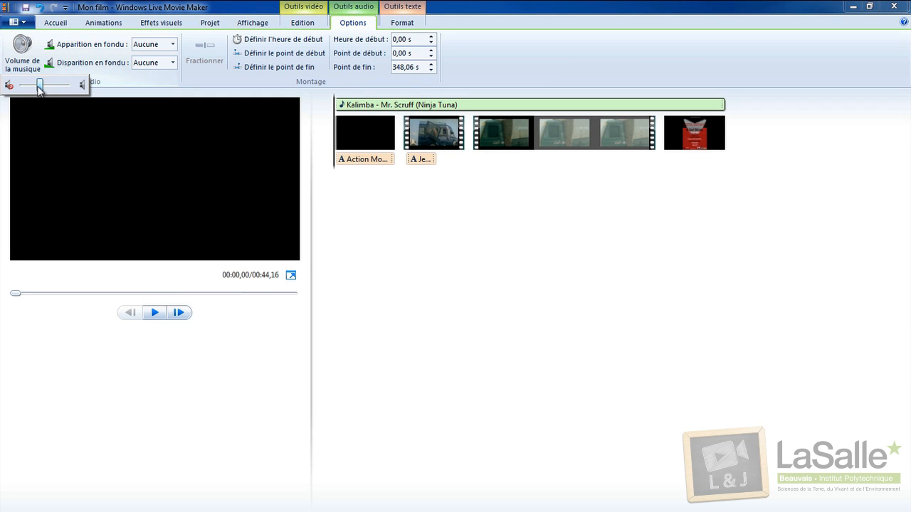
{"action": "left_click", "coordinate": [382, 199]}
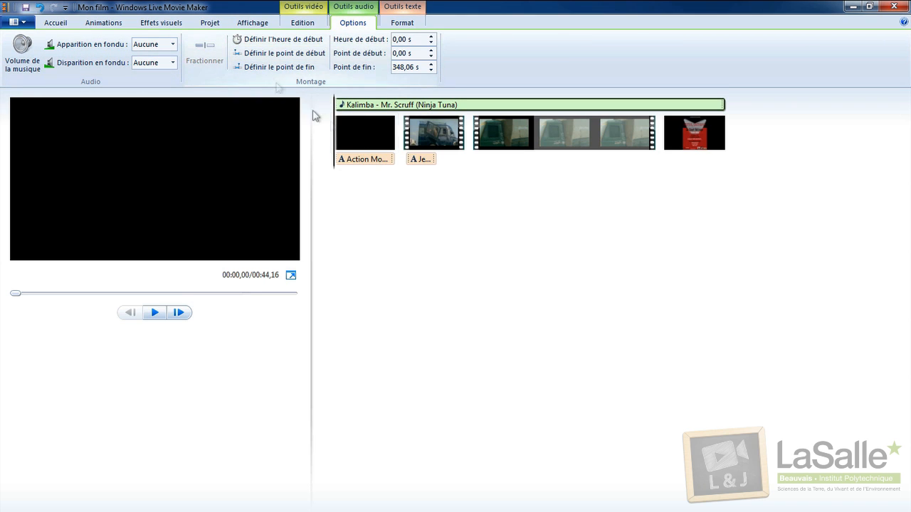
- Scrub through the beginning of the music track and return the playhead to the start of the film
{"action": "left_click_drag", "start_coordinate": [334, 133], "coordinate": [353, 133]}
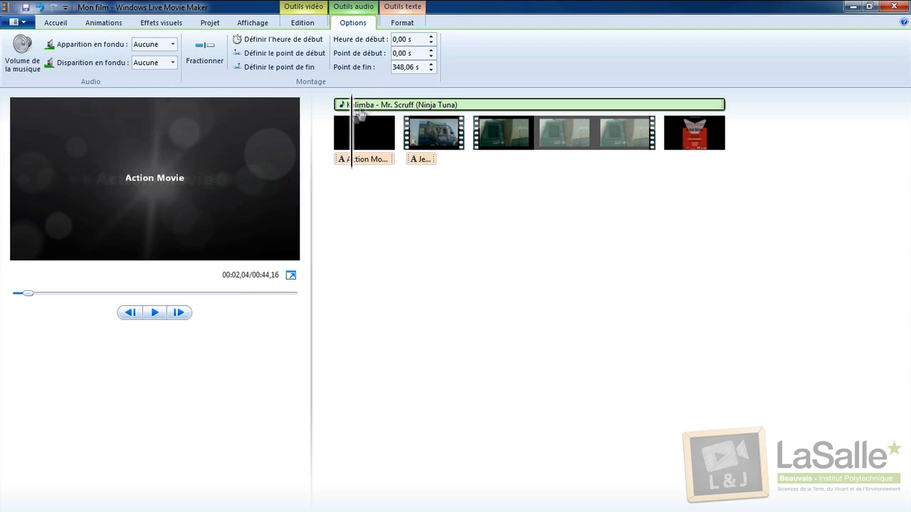
{"action": "left_click_drag", "start_coordinate": [351, 122], "coordinate": [393, 105]}
{"action": "left_click_drag", "start_coordinate": [451, 105], "coordinate": [335, 105]}
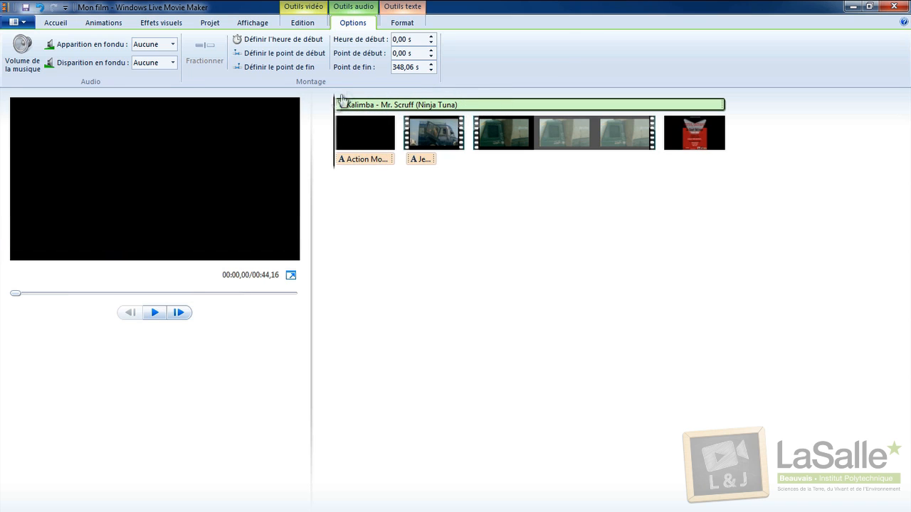
- Set both the fade-in and fade-out of the Kalimba music to Moyenne, and play the start of the film
{"action": "left_click", "coordinate": [171, 44]}
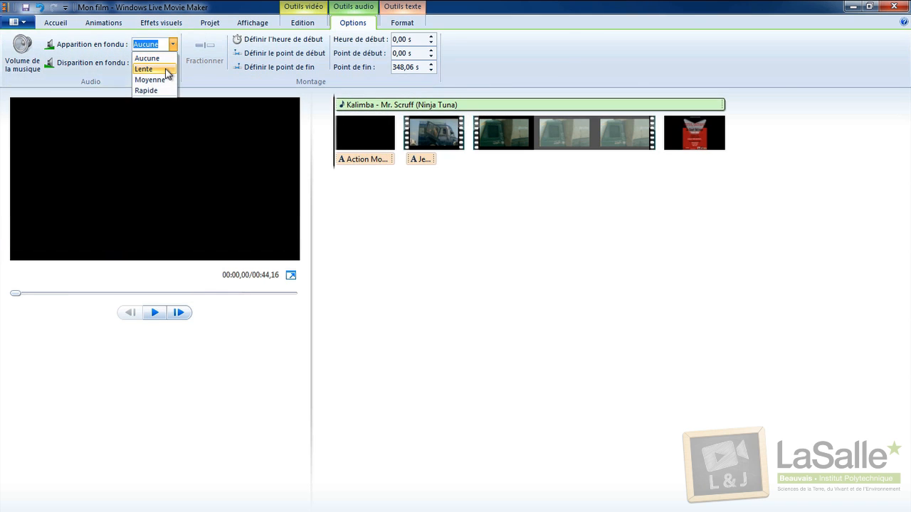
{"action": "left_click", "coordinate": [167, 81]}
{"action": "left_click", "coordinate": [172, 63]}
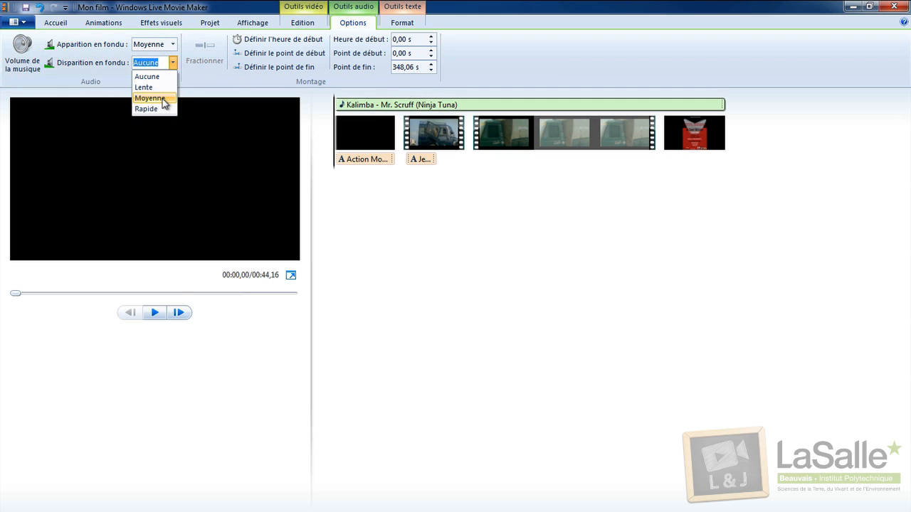
{"action": "left_click", "coordinate": [168, 99]}
{"action": "left_click", "coordinate": [162, 102]}
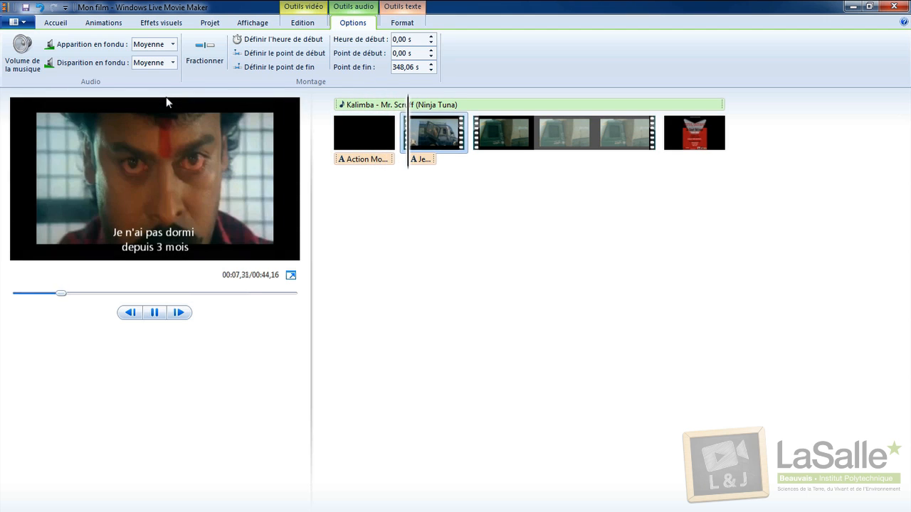
{"action": "key", "text": "space"}
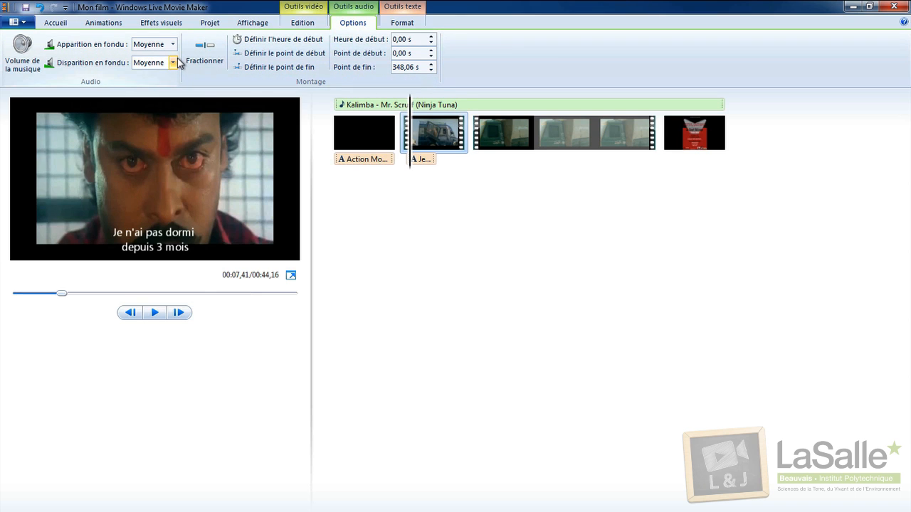
- Apply the second Zoom avant effect, a zoom in with rotation, to the poster image and preview it
{"action": "left_click", "coordinate": [665, 137]}
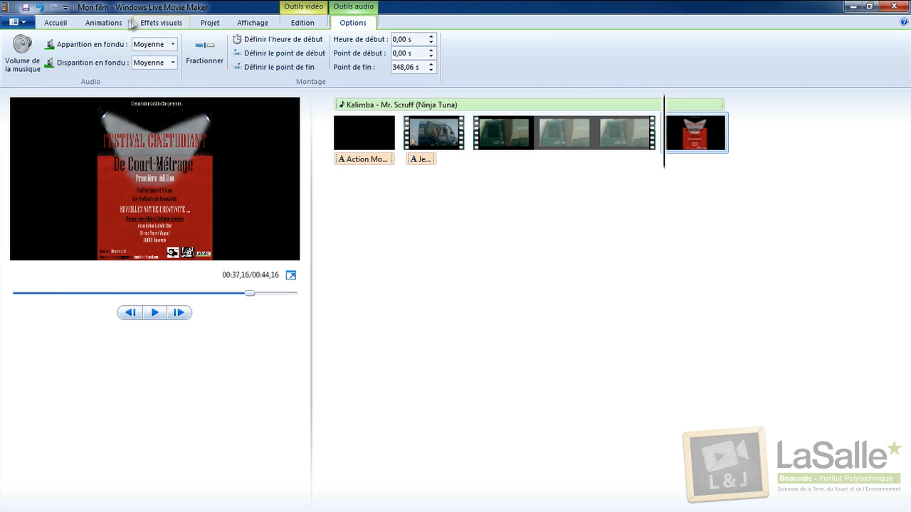
{"action": "left_click", "coordinate": [106, 26]}
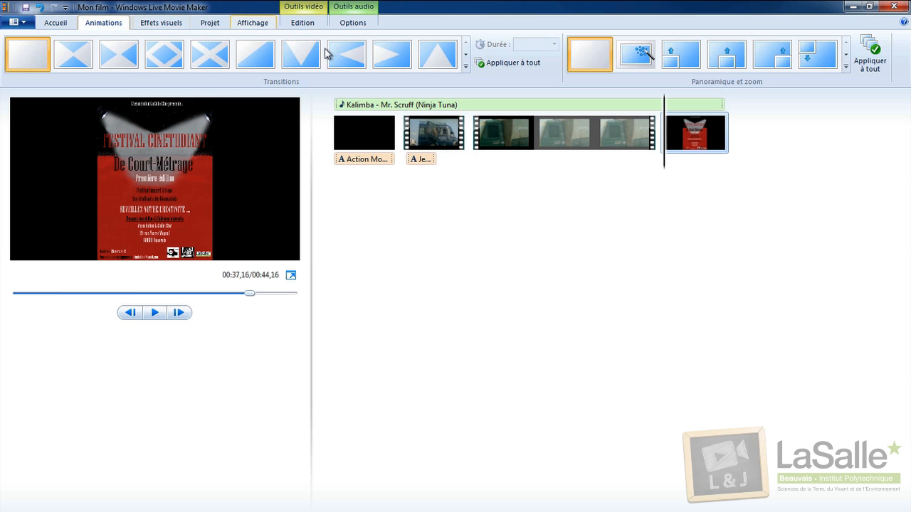
{"action": "left_click", "coordinate": [846, 67]}
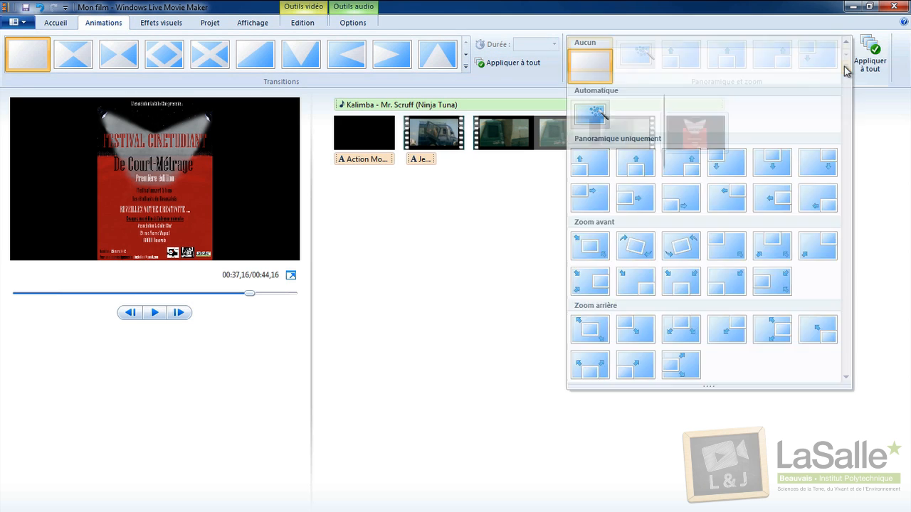
{"action": "left_click", "coordinate": [646, 246]}
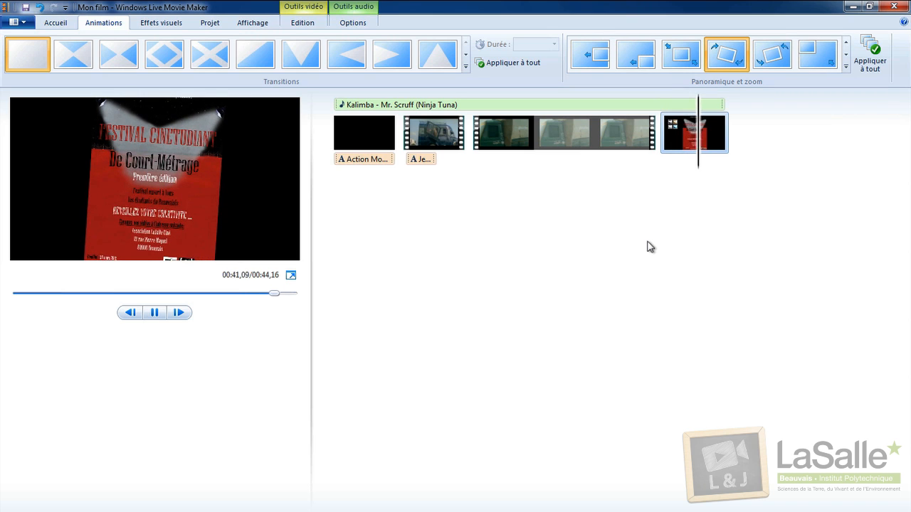
{"action": "key", "text": "space"}
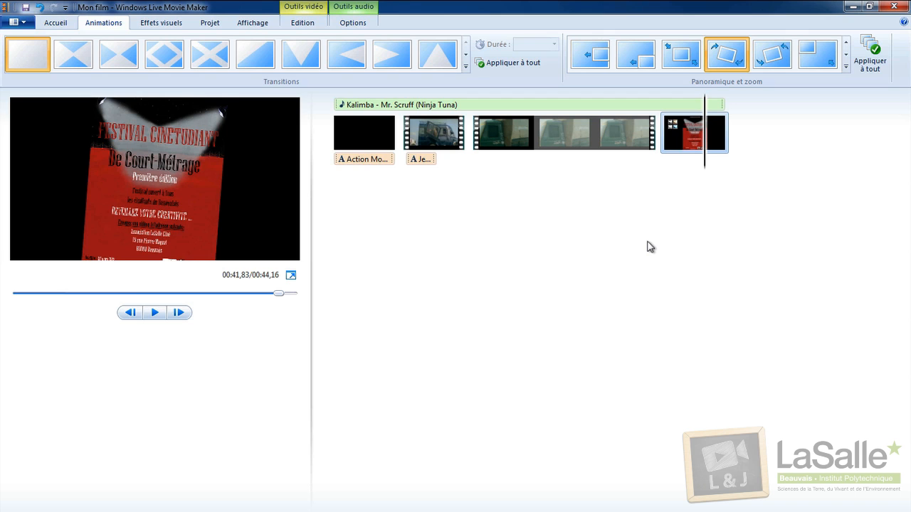
- Apply the slanted wedge-shaped transition from the Encadrements group to the start of the poster image
{"action": "left_click", "coordinate": [664, 138]}
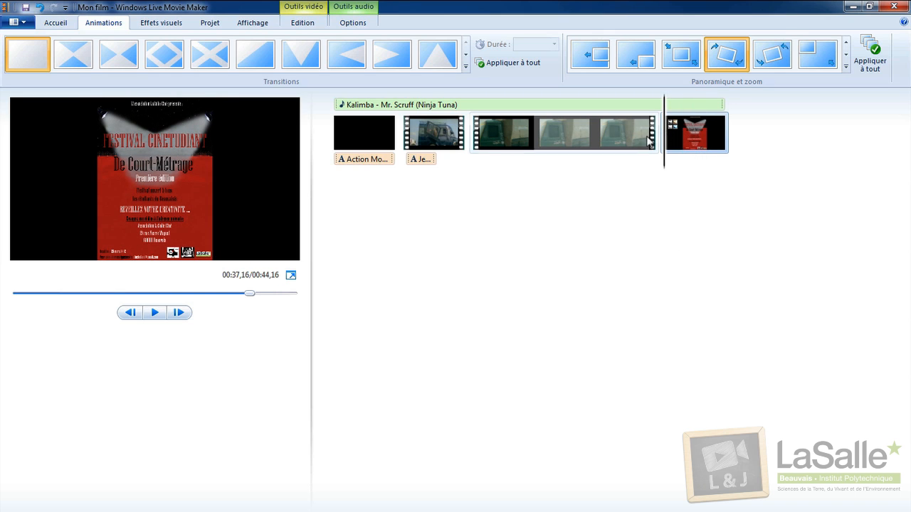
{"action": "left_click", "coordinate": [464, 68]}
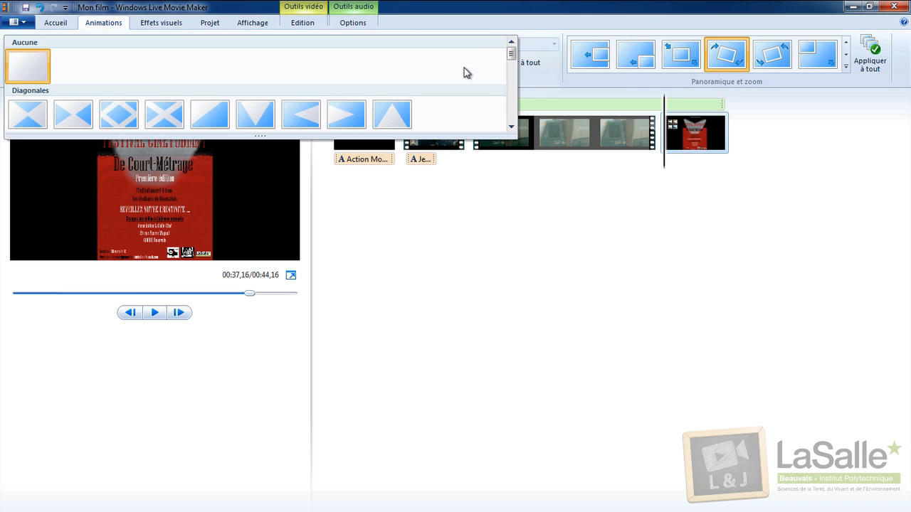
{"action": "left_click", "coordinate": [511, 127]}
{"action": "left_click", "coordinate": [510, 127]}
{"action": "left_click", "coordinate": [510, 127]}
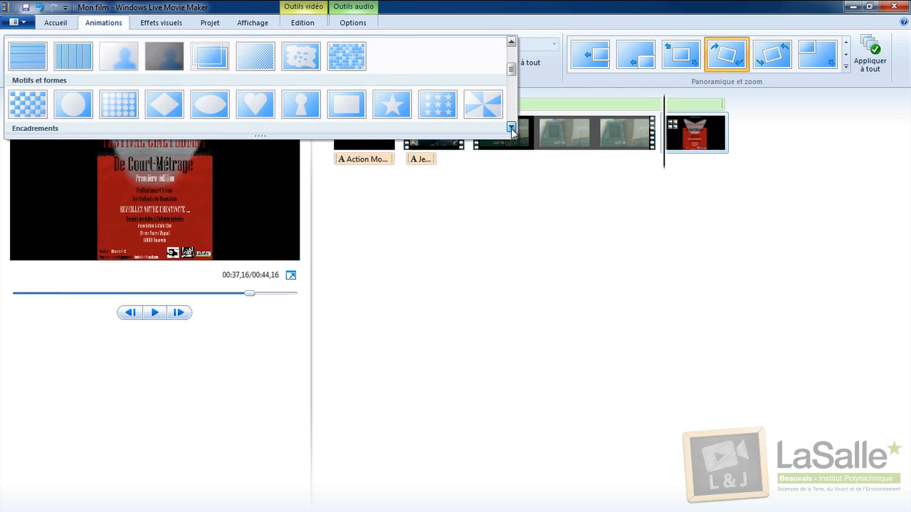
{"action": "left_click", "coordinate": [511, 127]}
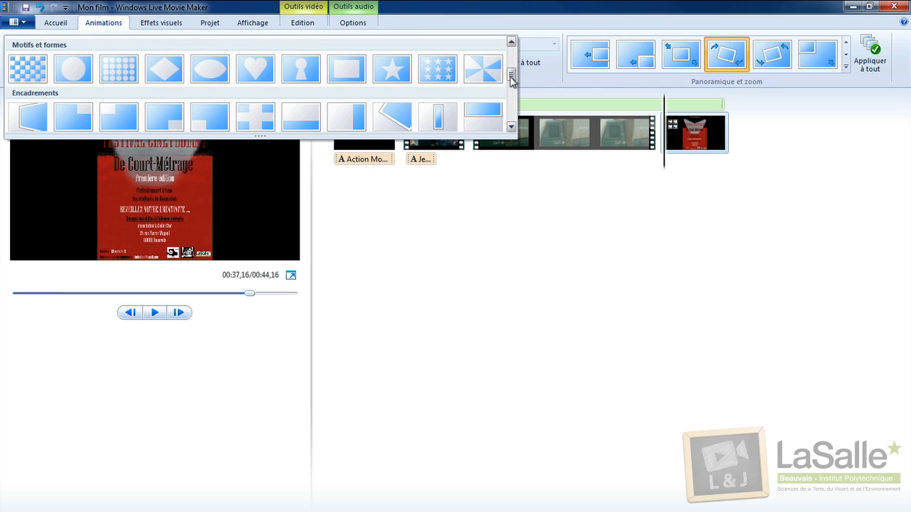
{"action": "left_click_drag", "start_coordinate": [511, 79], "coordinate": [513, 96]}
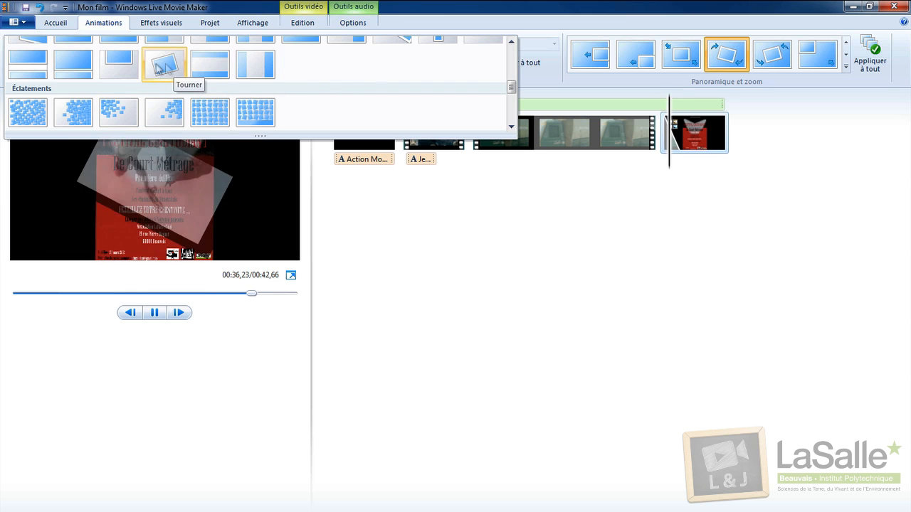
{"action": "left_click_drag", "start_coordinate": [511, 87], "coordinate": [522, 66]}
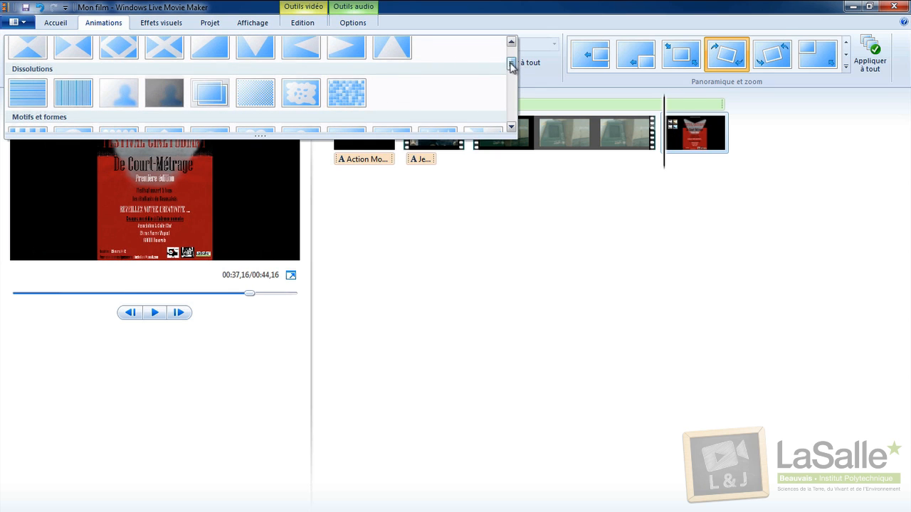
{"action": "left_click_drag", "start_coordinate": [511, 67], "coordinate": [511, 84]}
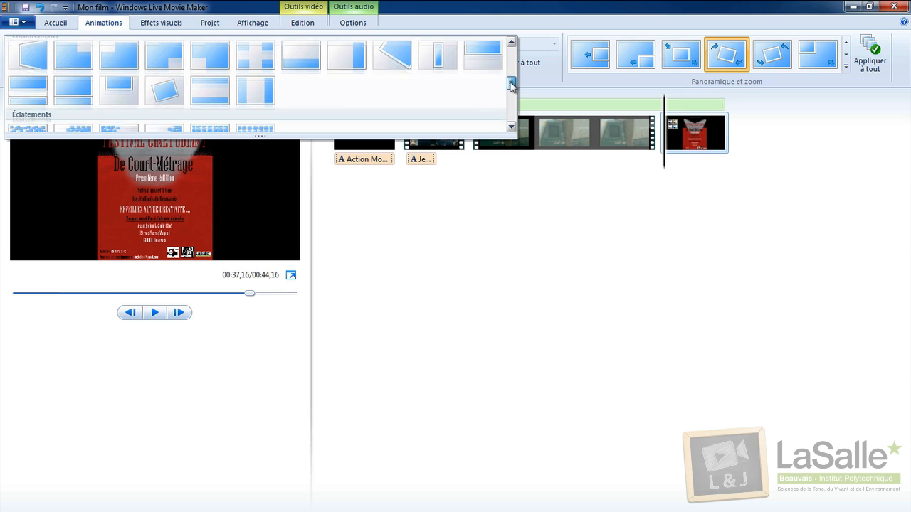
{"action": "left_click", "coordinate": [399, 60]}
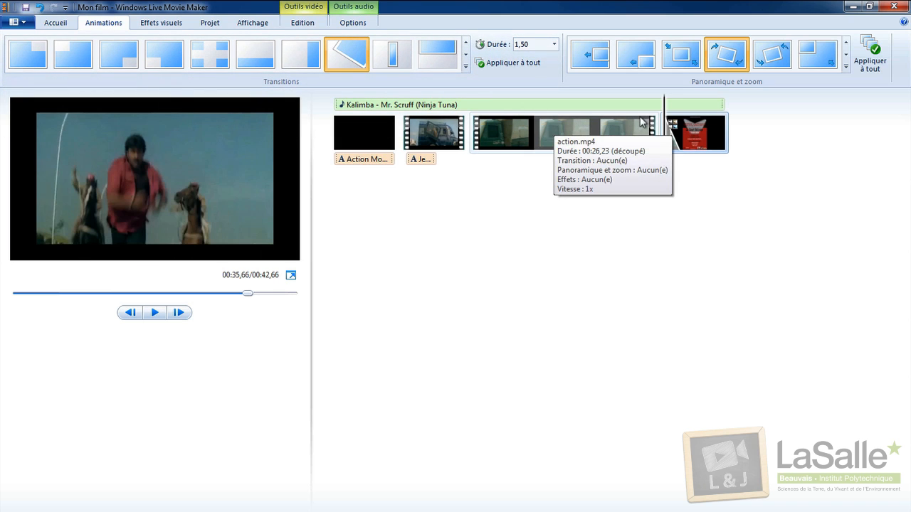
- Play the end of the film to check the transition into the poster, keeping the music at its original start
{"action": "mouse_move", "coordinate": [662, 106]}
{"action": "left_mouse_down"}
{"action": "mouse_move", "coordinate": [626, 116]}
{"action": "mouse_move", "coordinate": [649, 110]}
{"action": "left_mouse_up"}
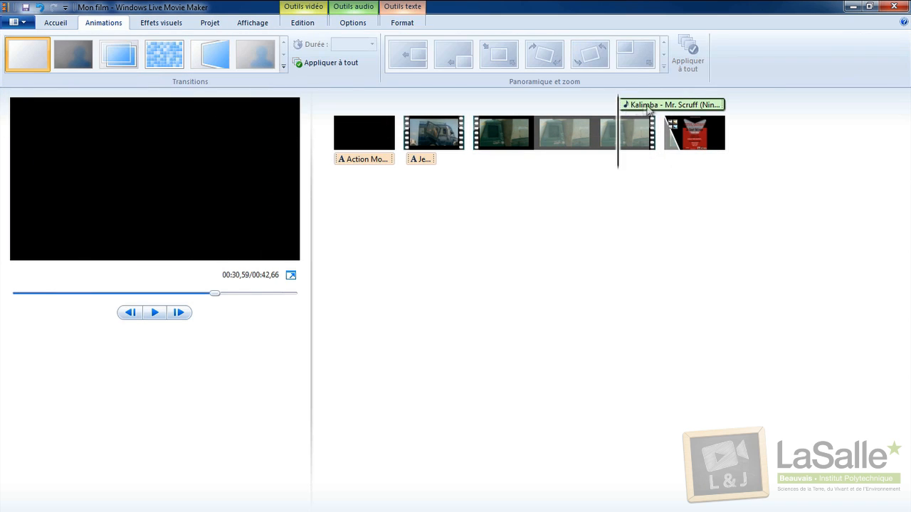
{"action": "key", "text": "ctrl+z"}
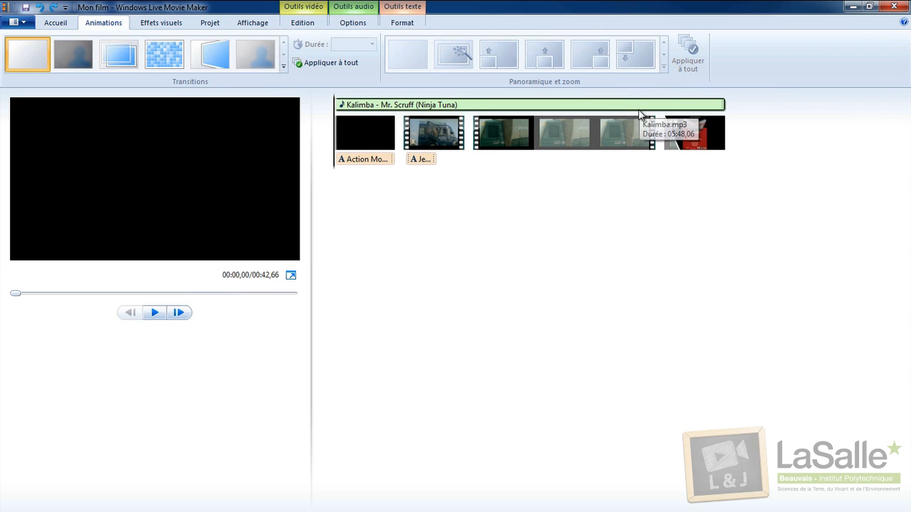
{"action": "left_click", "coordinate": [577, 137]}
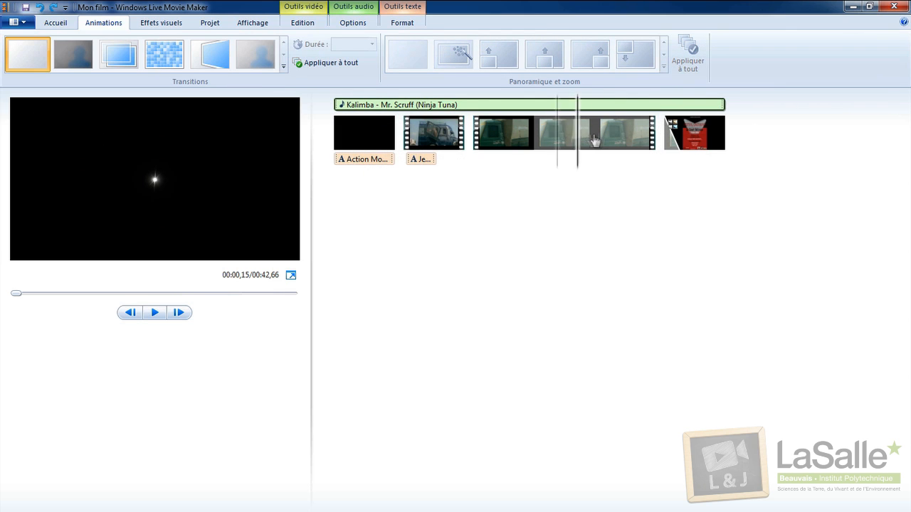
{"action": "key", "text": "space"}
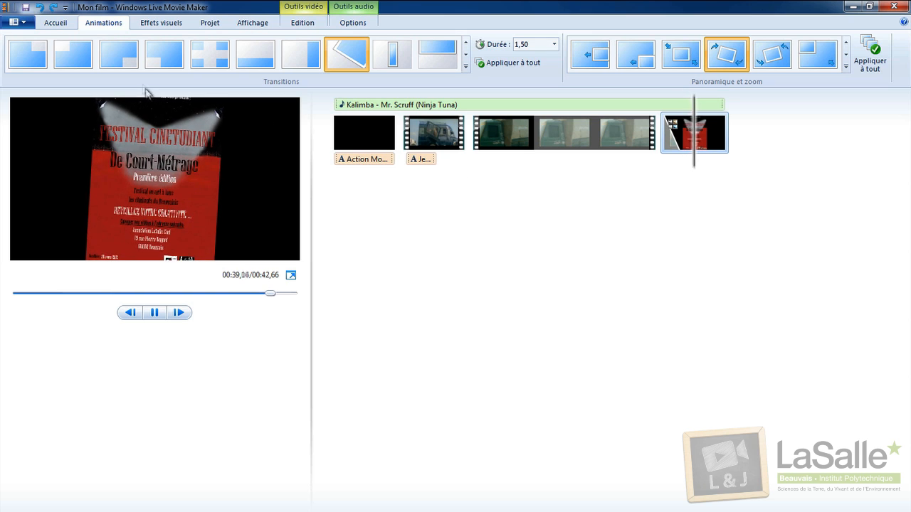
- Add a closing GÉNÉRIQUE credits slide, enter the authors' first names in its name placeholder, and preview it
{"action": "left_click", "coordinate": [56, 26]}
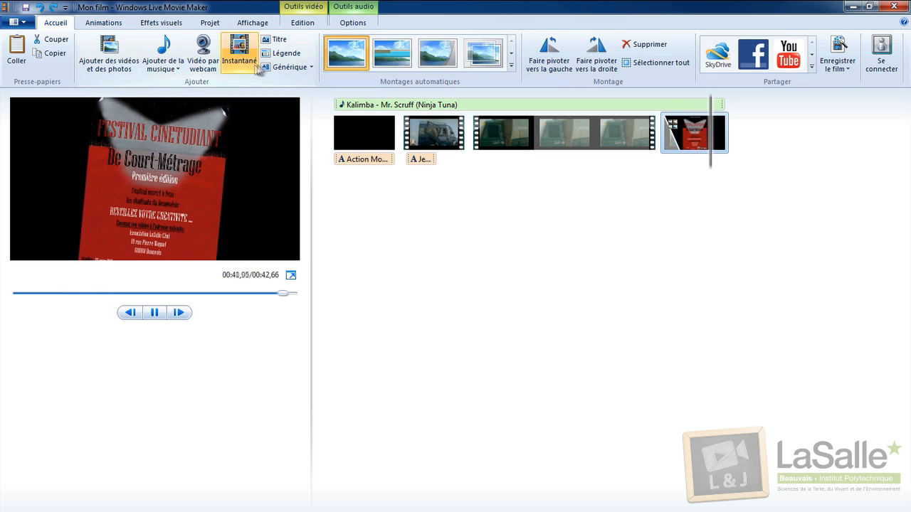
{"action": "left_click", "coordinate": [299, 69]}
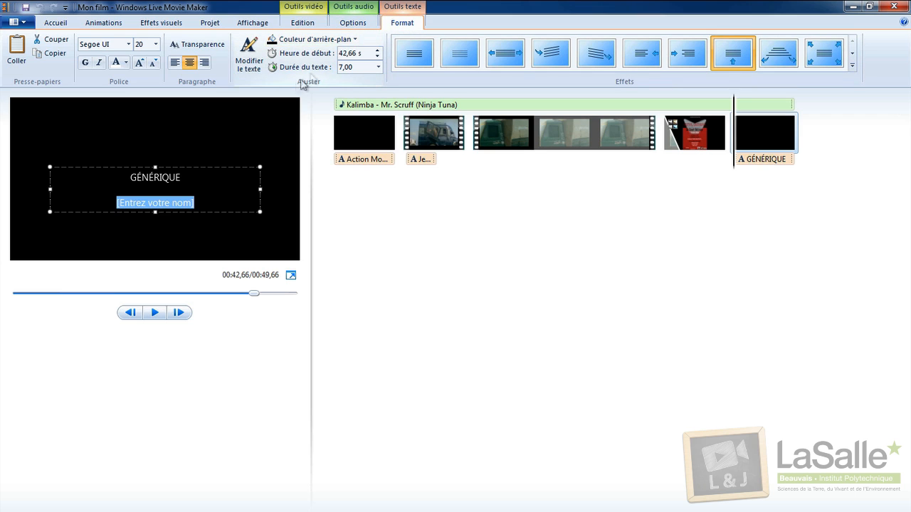
{"action": "type", "text": "Loïc & Julien"}
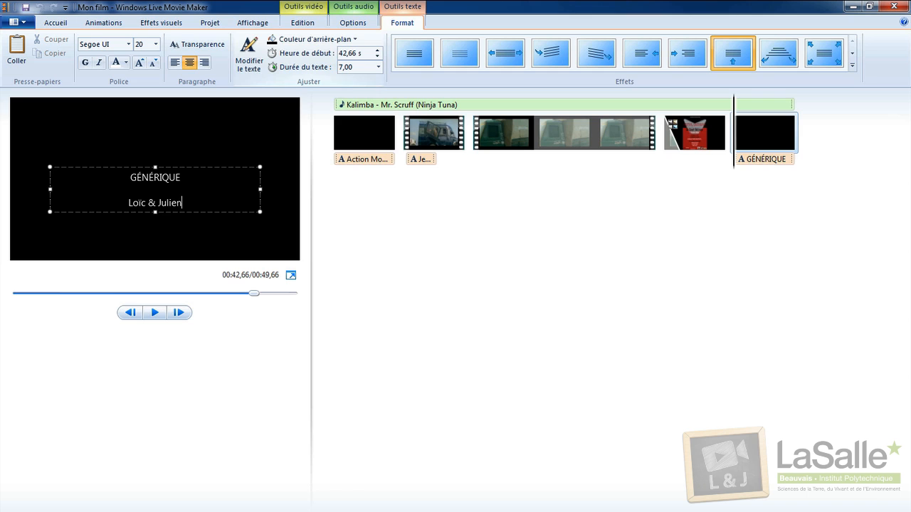
{"action": "left_click", "coordinate": [411, 257]}
{"action": "key", "text": "space"}
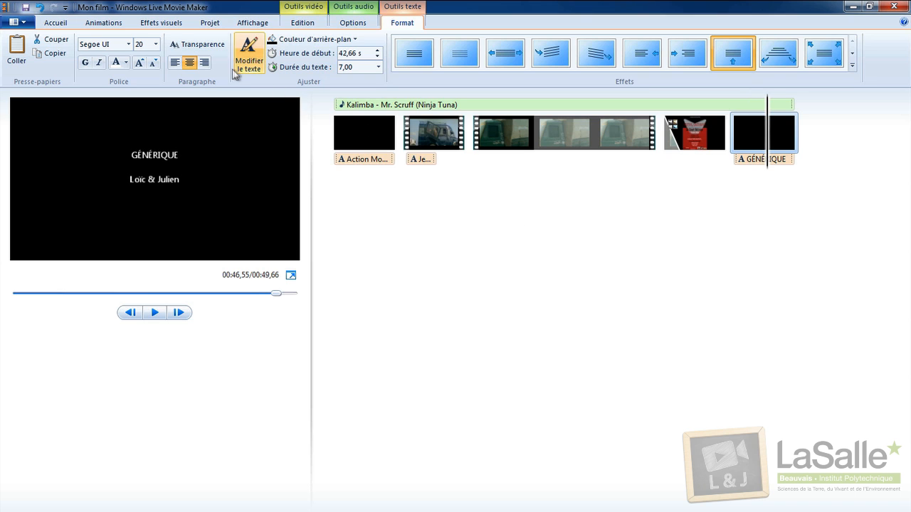
- Examine the presets for saving the film and the file types offered in the save dialog, without saving
{"action": "left_click", "coordinate": [53, 22]}
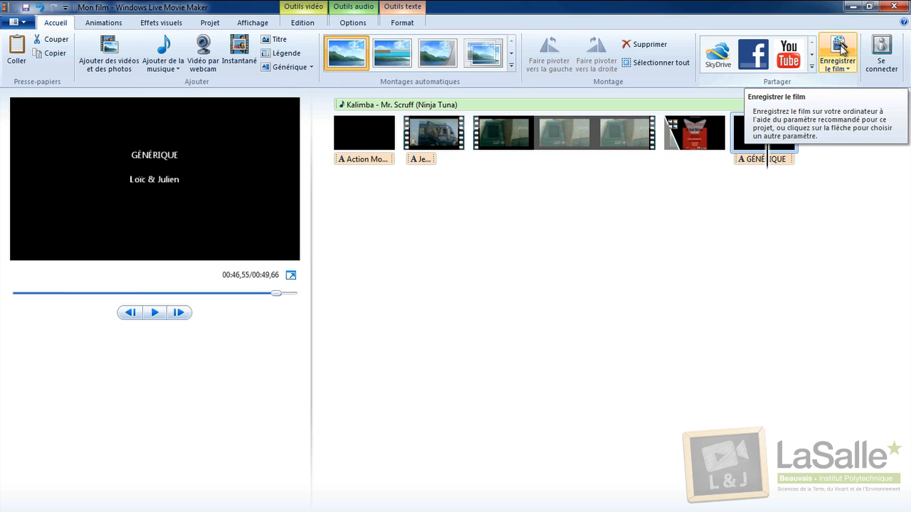
{"action": "left_click", "coordinate": [846, 68]}
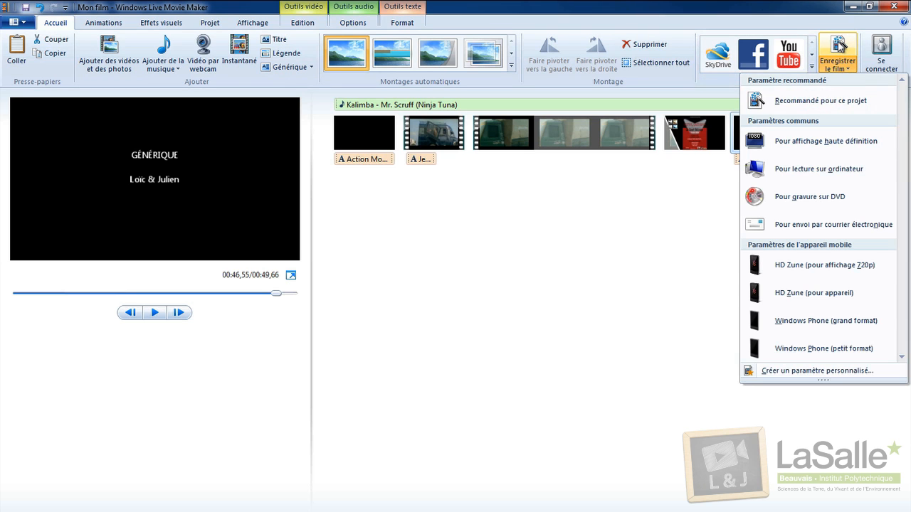
{"action": "left_click", "coordinate": [840, 47]}
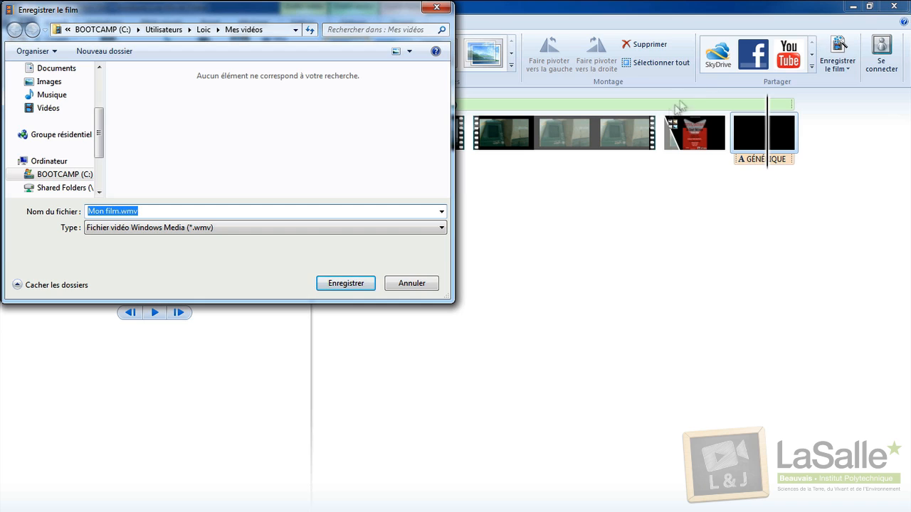
{"action": "left_click", "coordinate": [440, 228]}
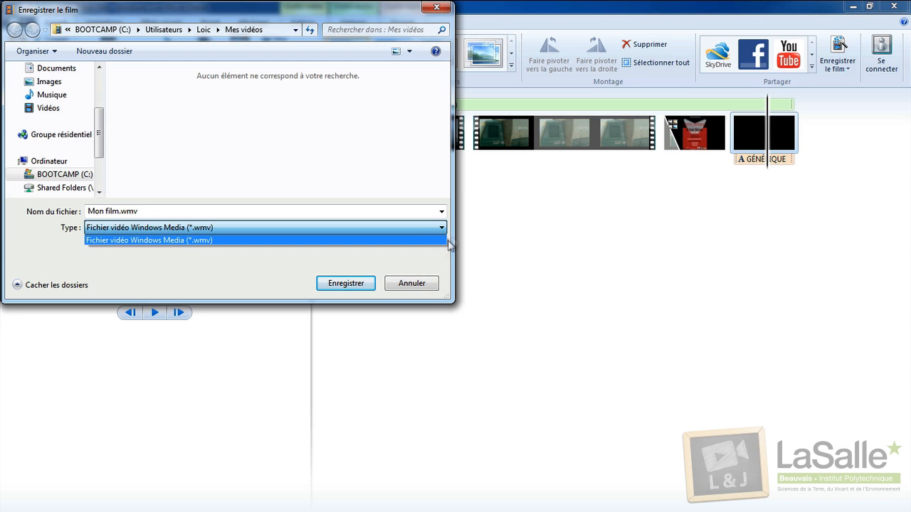
{"action": "left_click", "coordinate": [427, 288]}
{"action": "left_click", "coordinate": [428, 286]}
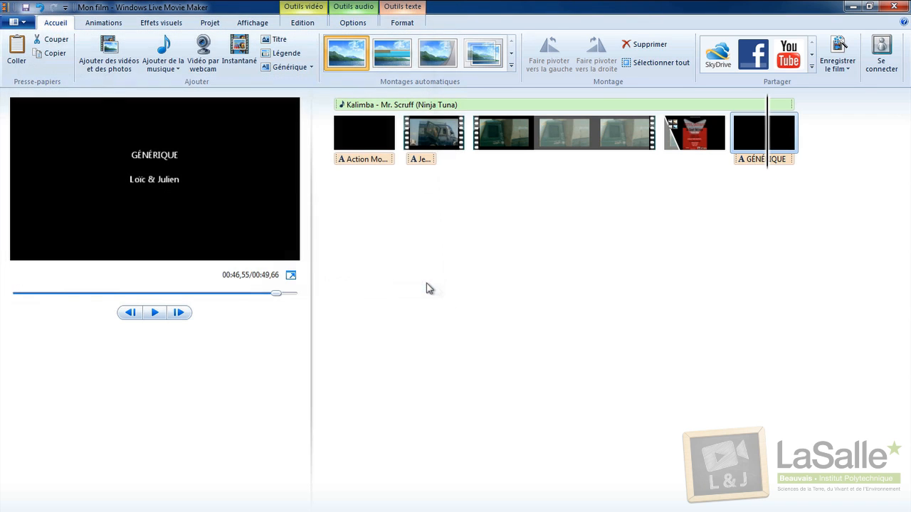